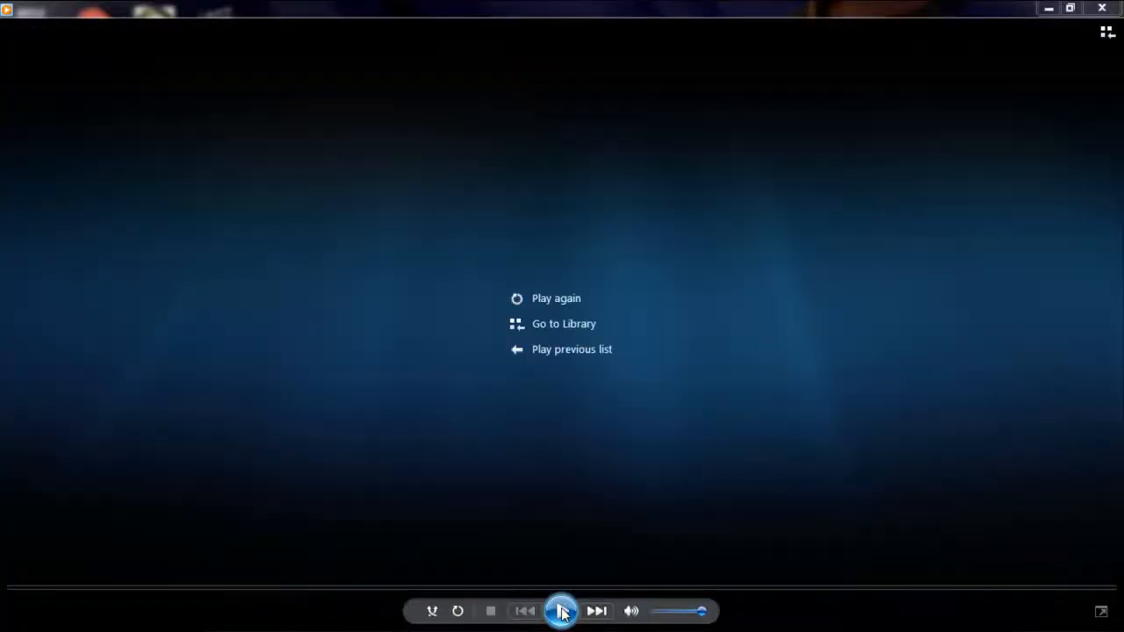
Play the Run Like Flash By Vero video, close its player and switch to Adobe After Effects.
click(562, 610)
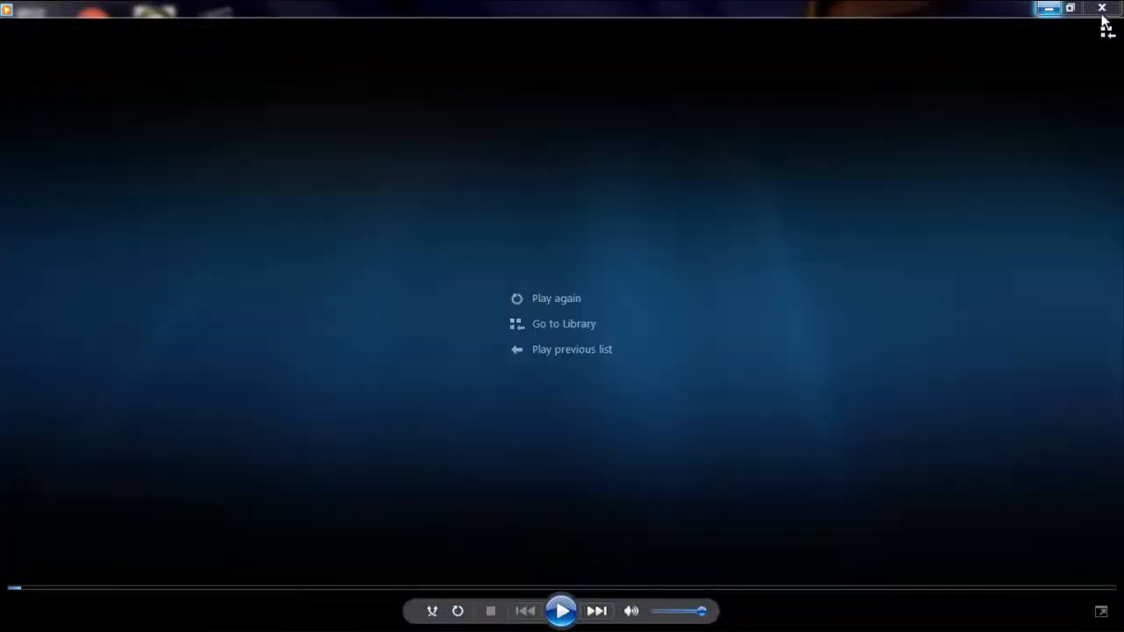
click(1102, 10)
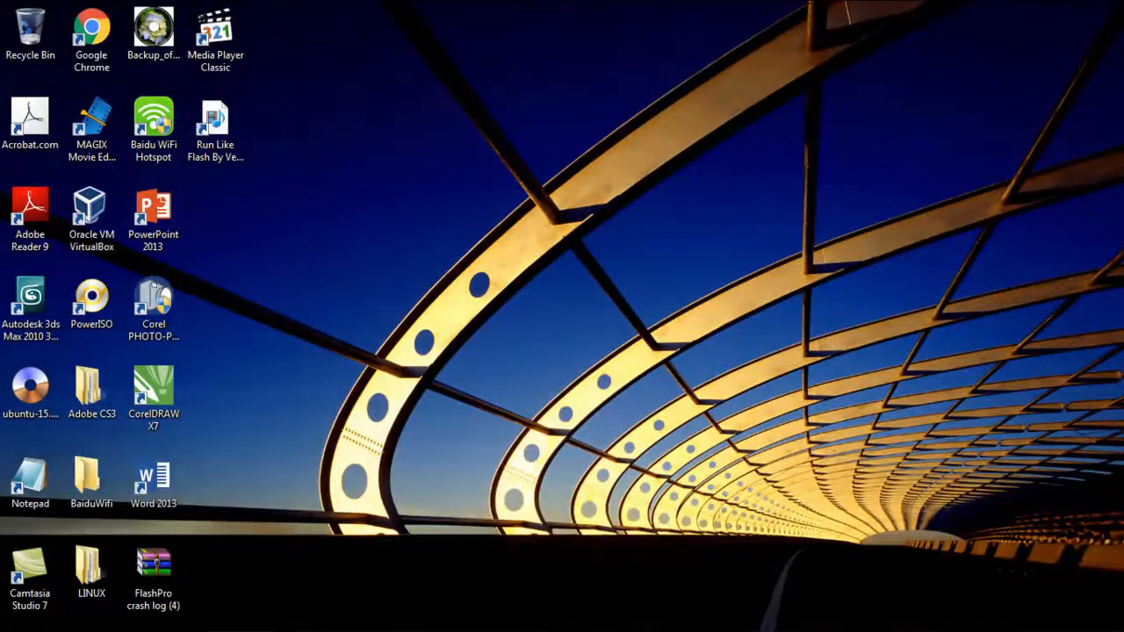
click(226, 616)
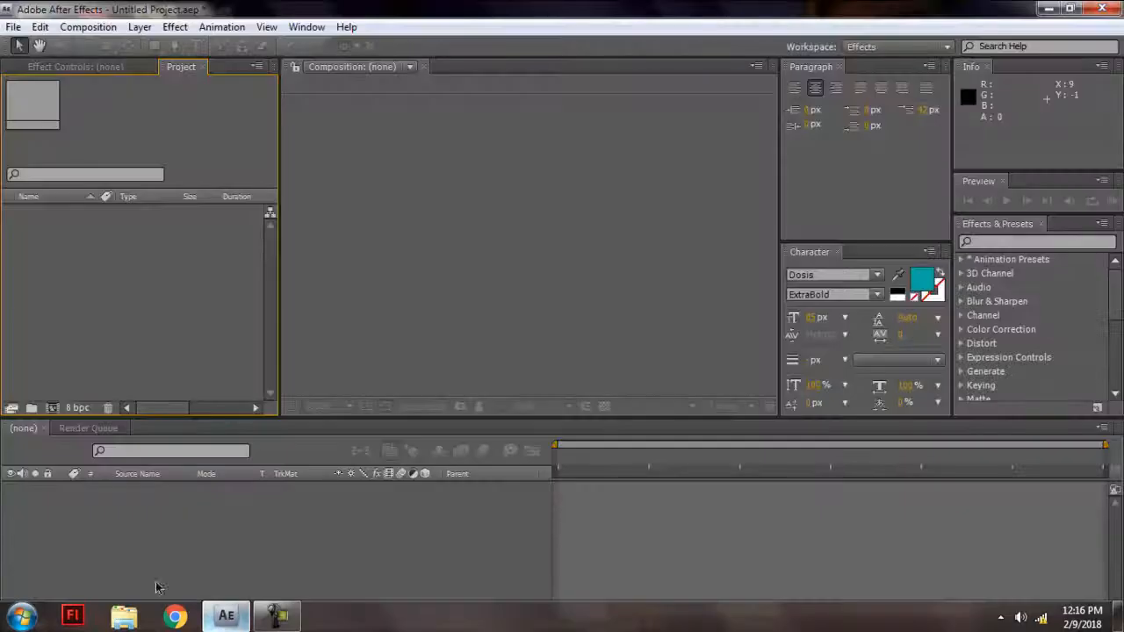
Create a composition named Run Like Flash with the HDV/HDTV 720 29.97 preset.
click(112, 27)
click(98, 43)
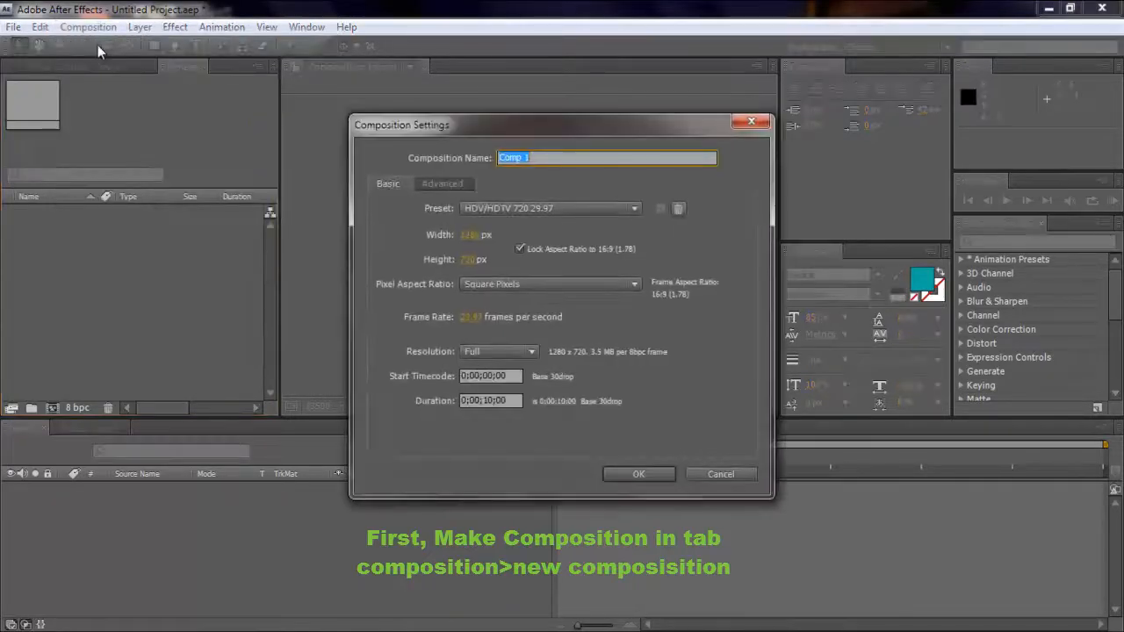
key(BackSpace)
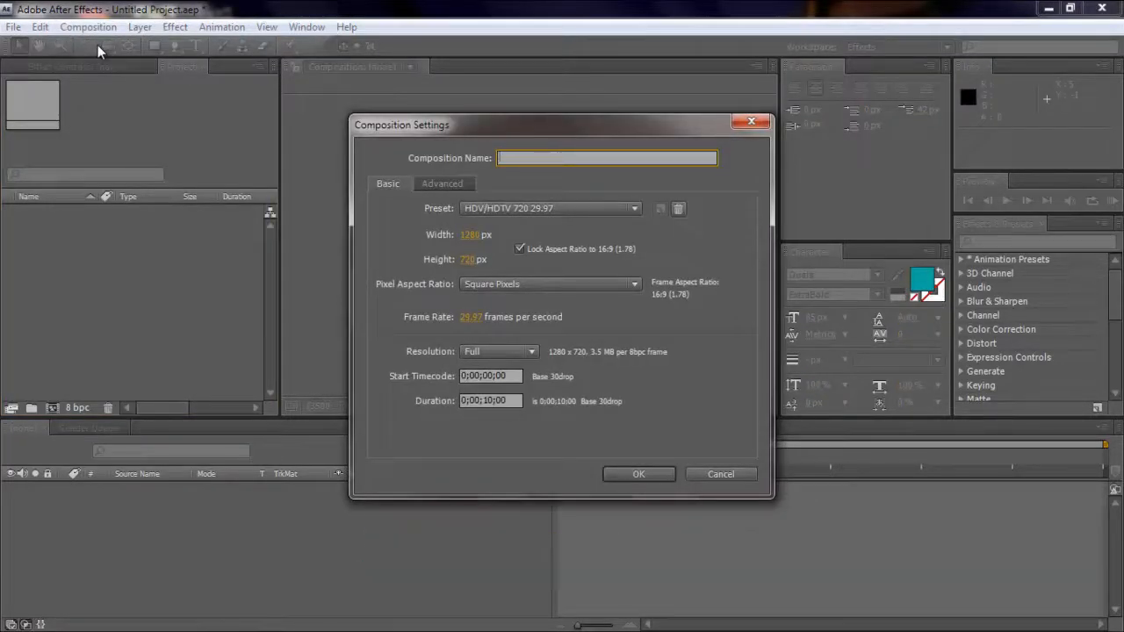
text(Run)
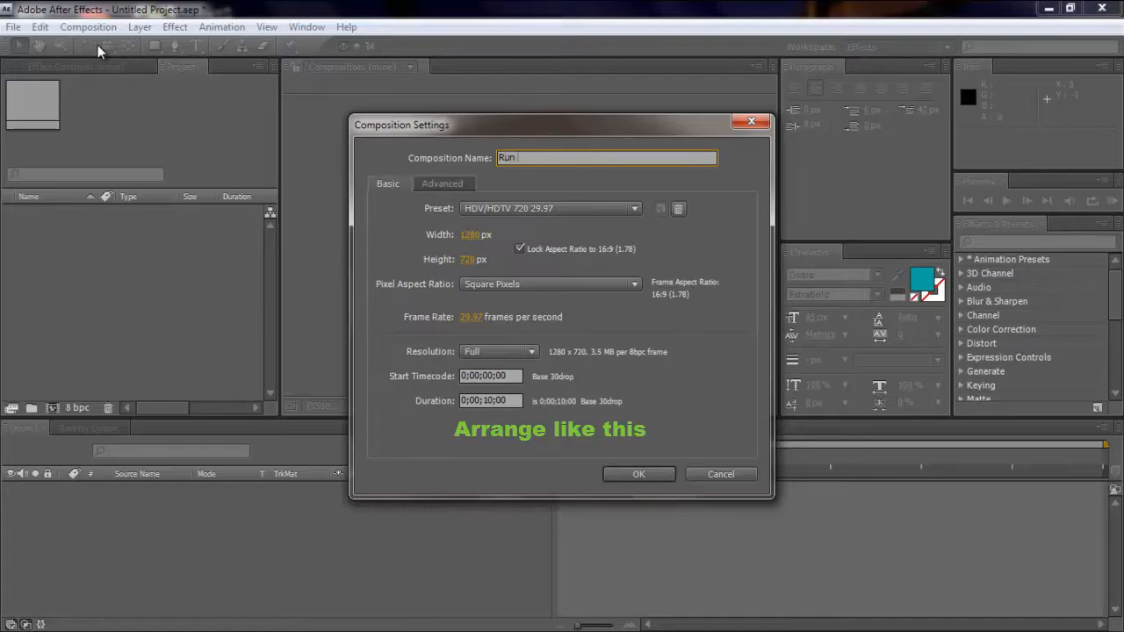
text( Like Flash)
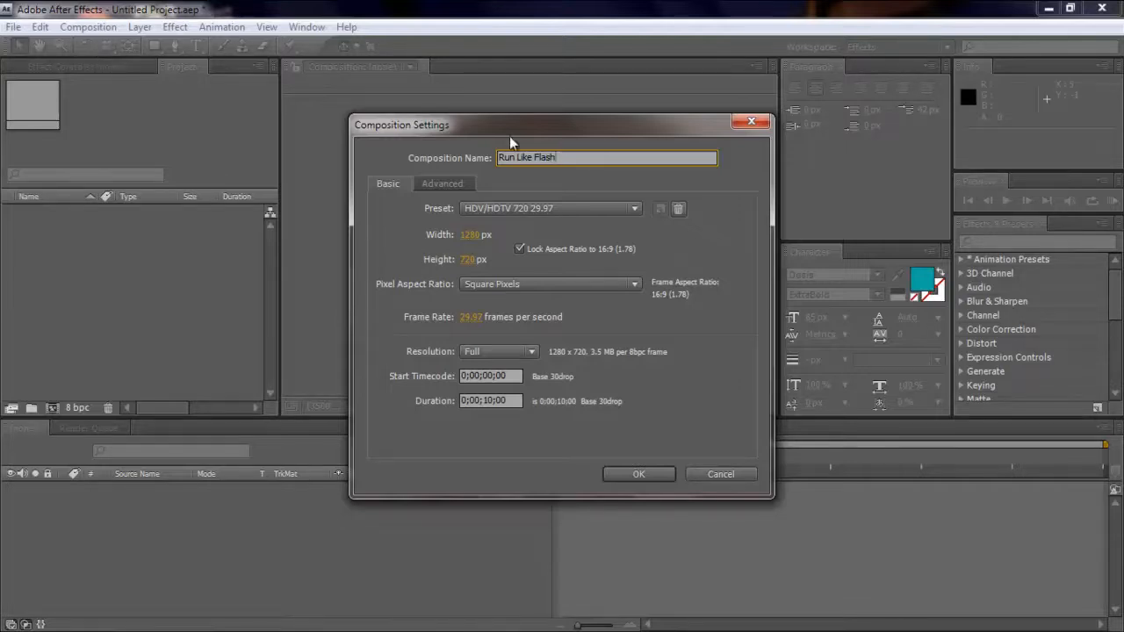
click(556, 211)
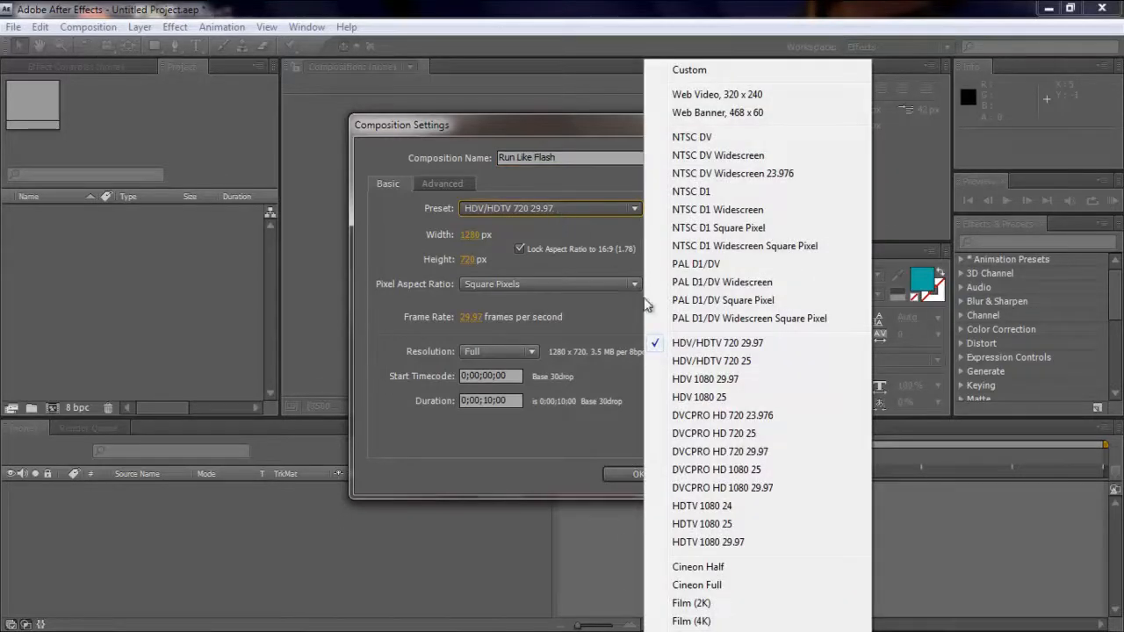
click(700, 344)
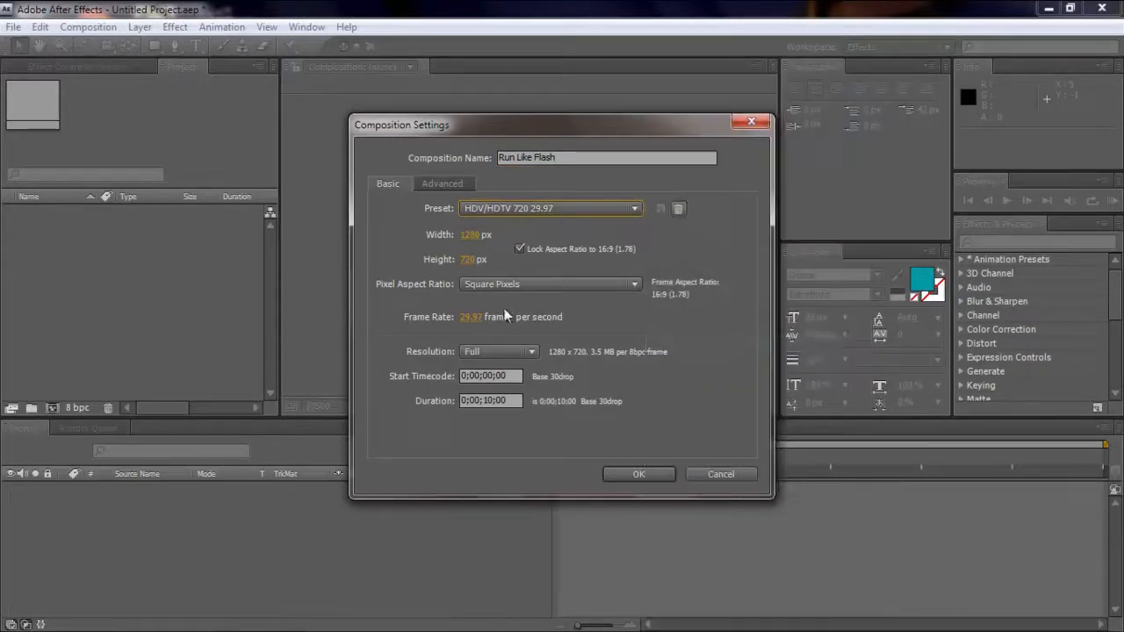
click(639, 471)
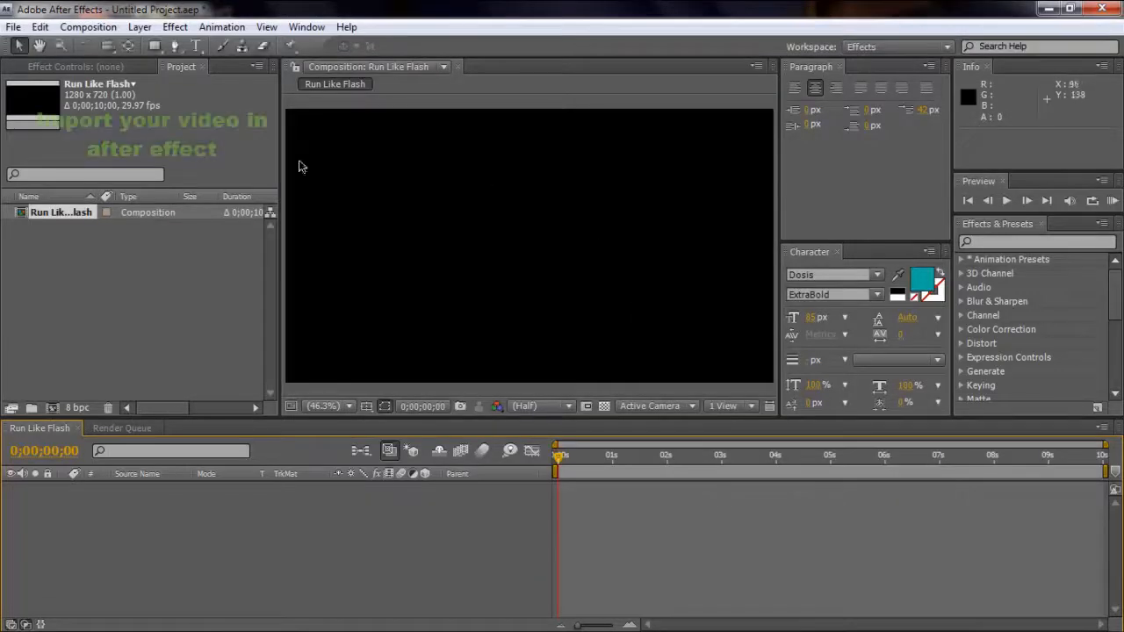
Import the MVI_9812 video file into the project as footage.
right_click(113, 249)
mouse_move(221, 321)
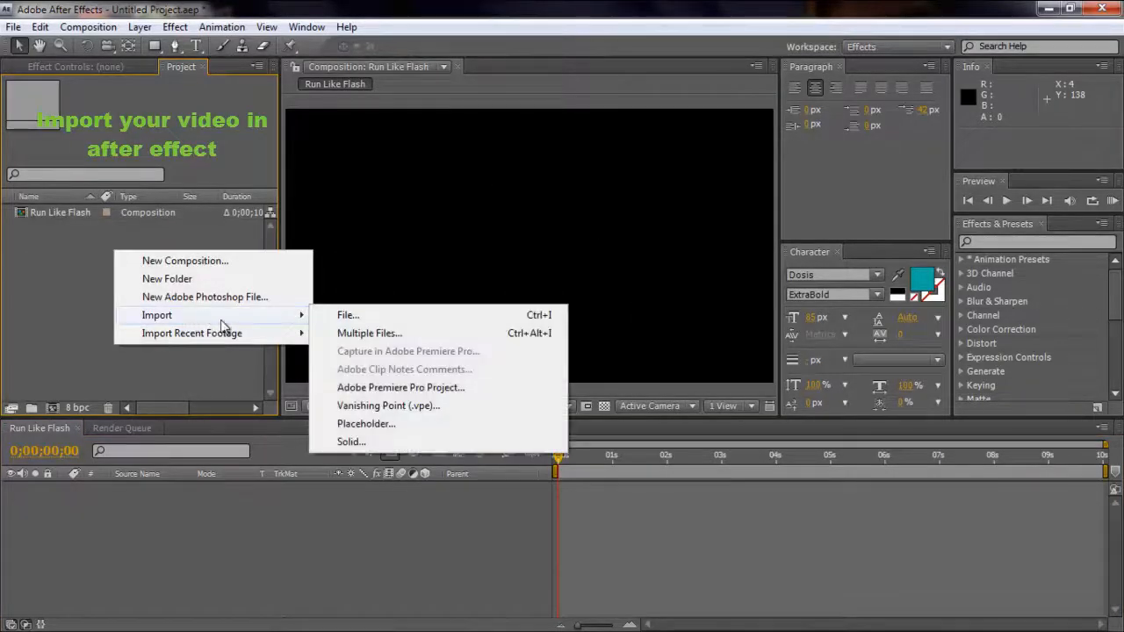
click(378, 316)
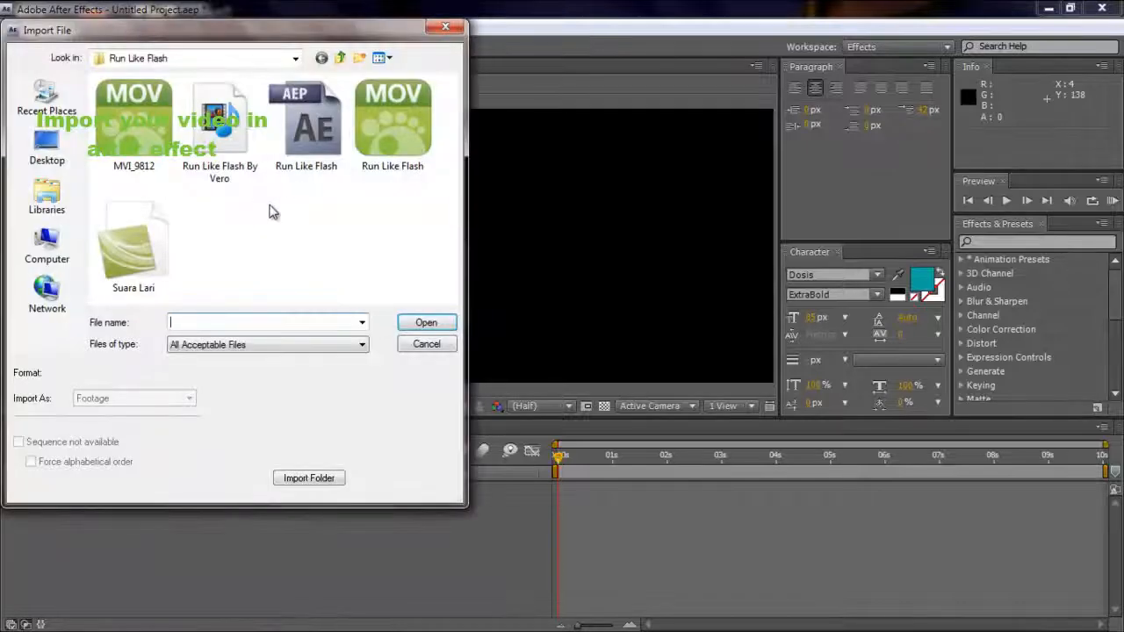
click(135, 134)
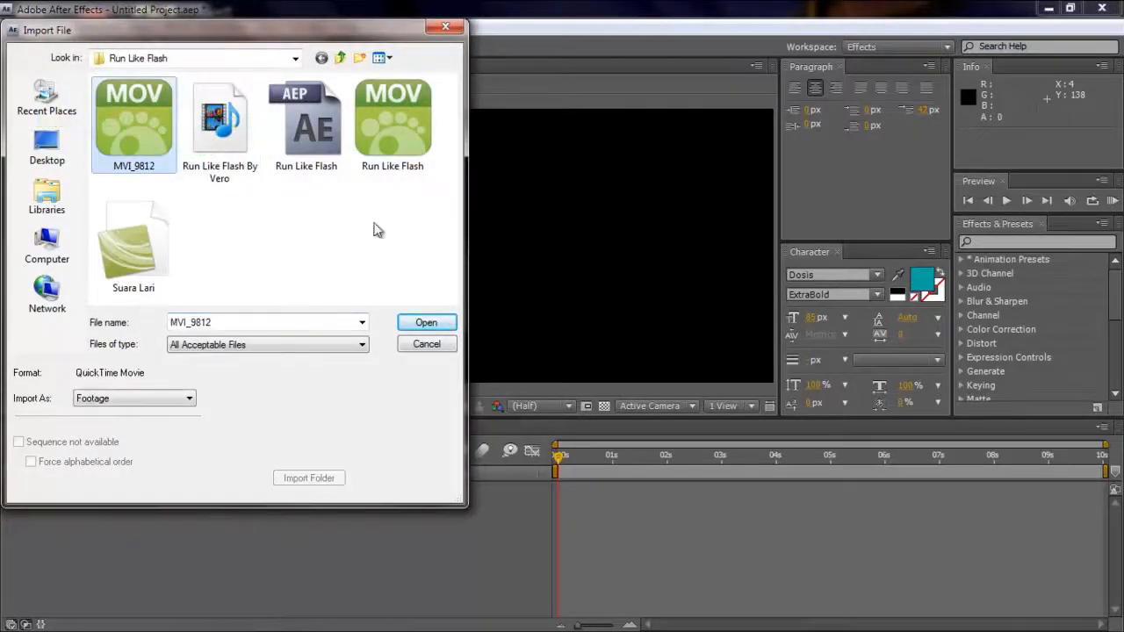
click(426, 324)
Add the MVI_9812 footage to the composition's timeline and end the work area at 0;00;08;20.
drag(79, 214, 51, 487)
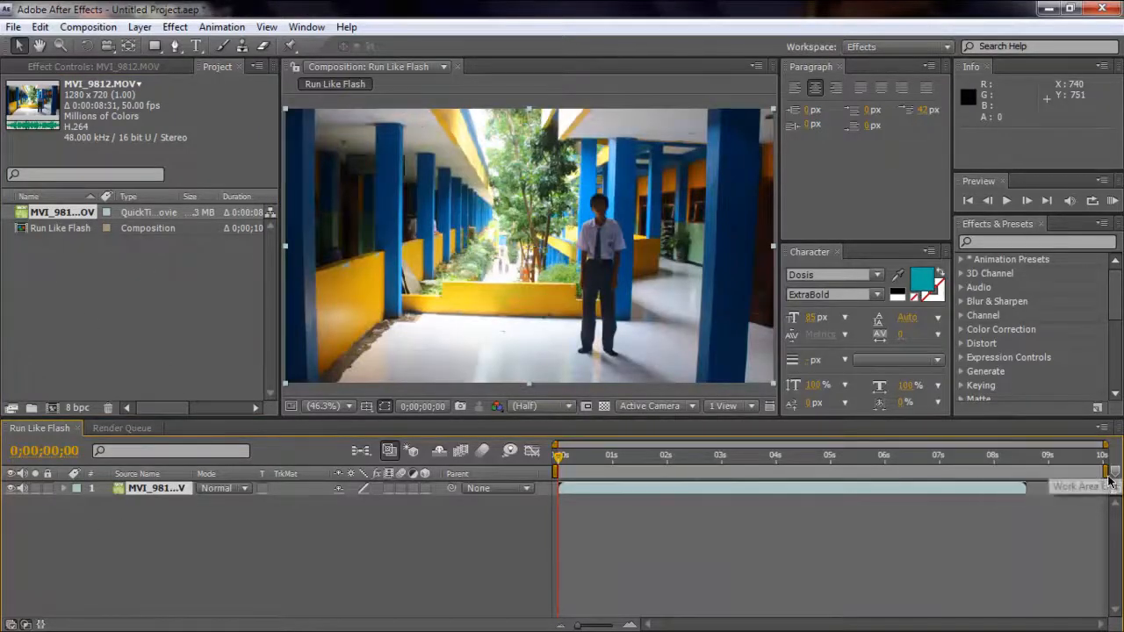
drag(1105, 473, 1037, 497)
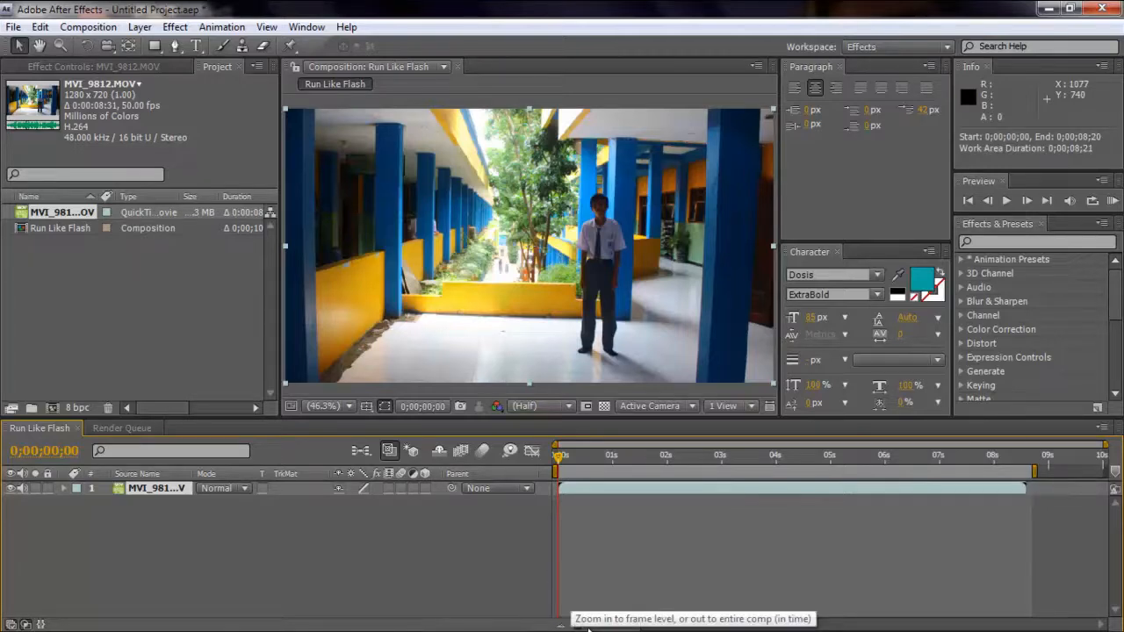
Split the MVI_9812 layer at 0;00;01;00, where the person turns to walk.
drag(587, 625, 605, 625)
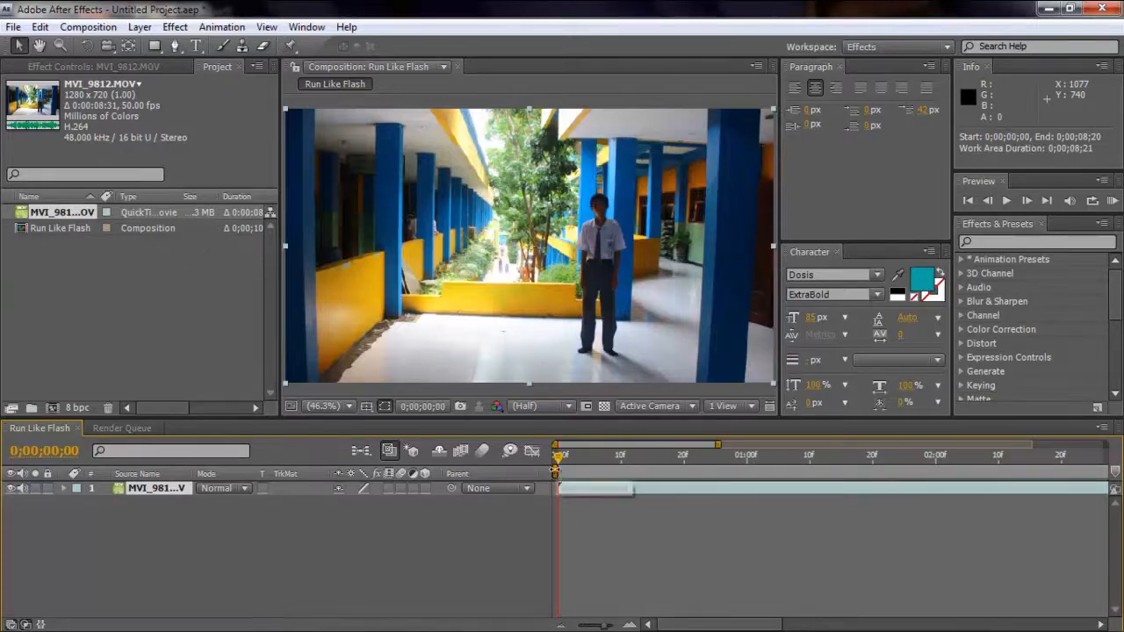
drag(557, 458, 602, 458)
drag(686, 461, 747, 462)
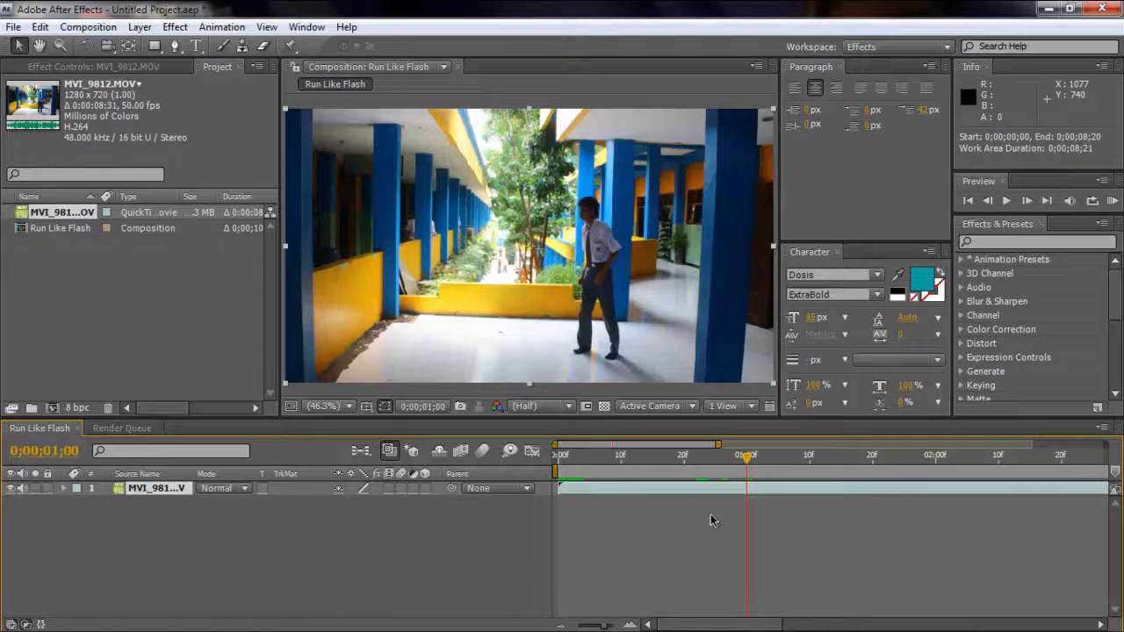
click(85, 31)
mouse_move(38, 29)
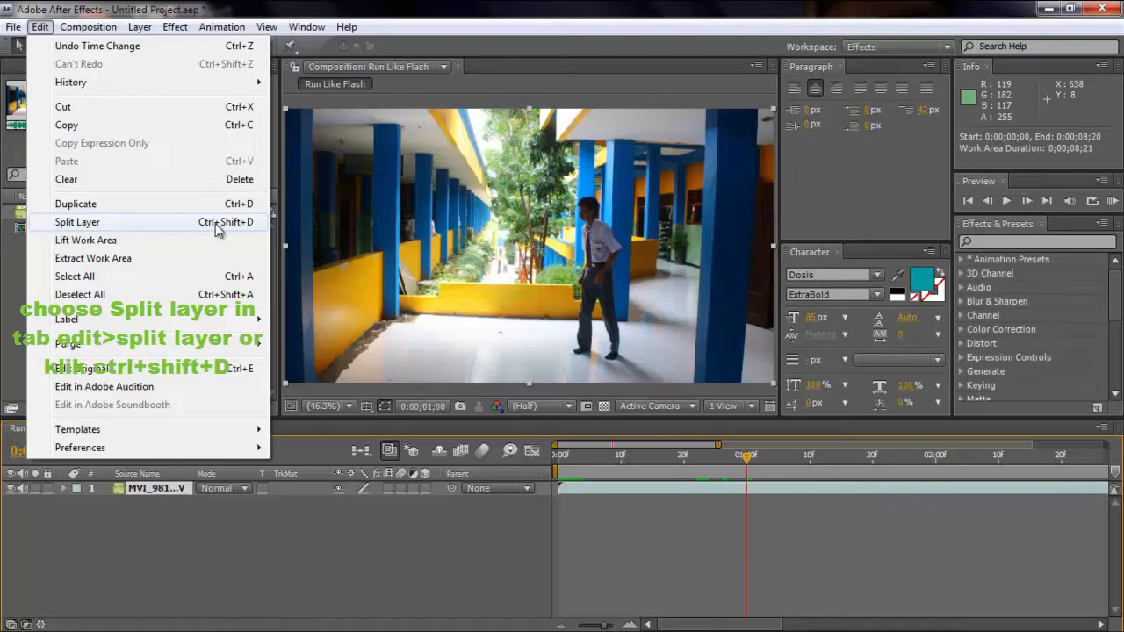
click(120, 226)
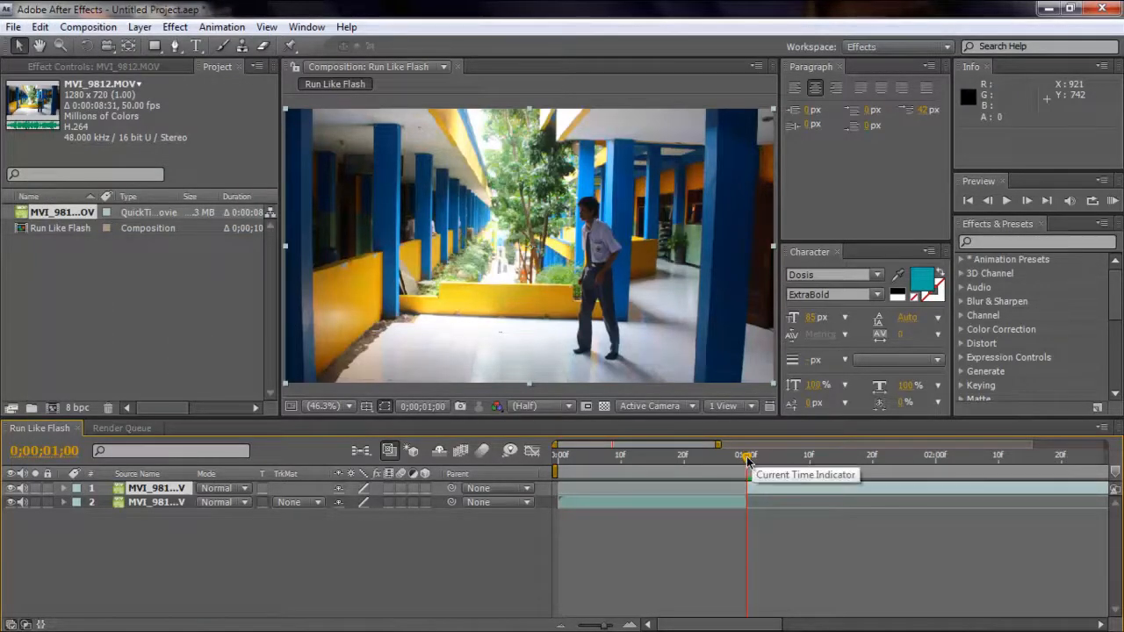
Split the later part of the clip again at 0;00;03;00, where the person has stopped walking.
drag(747, 458, 1071, 466)
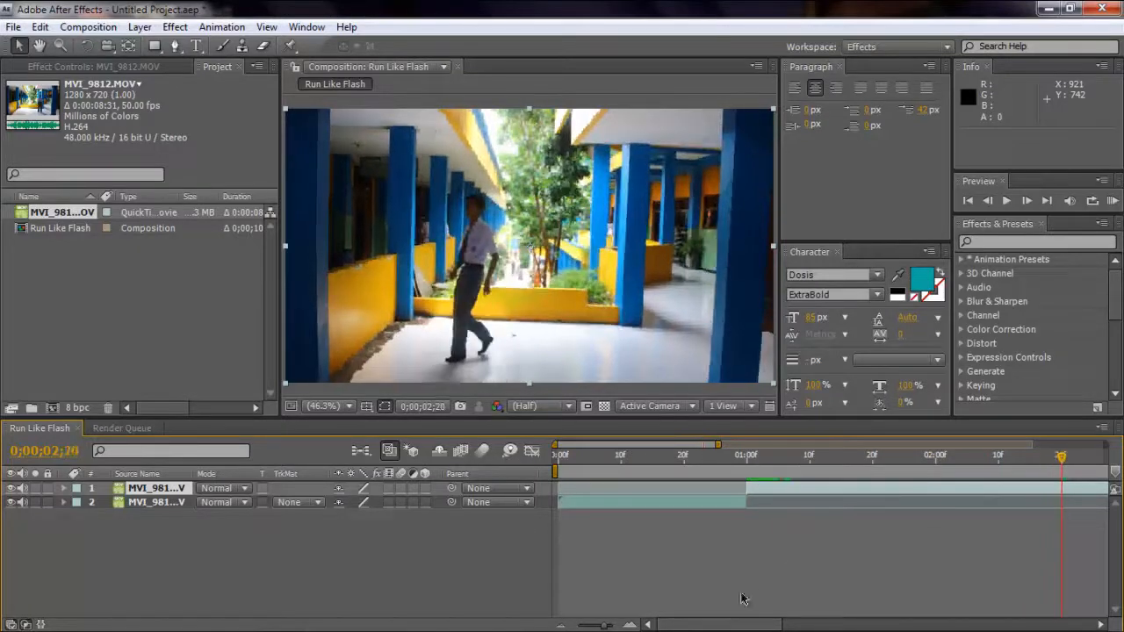
drag(705, 626, 767, 626)
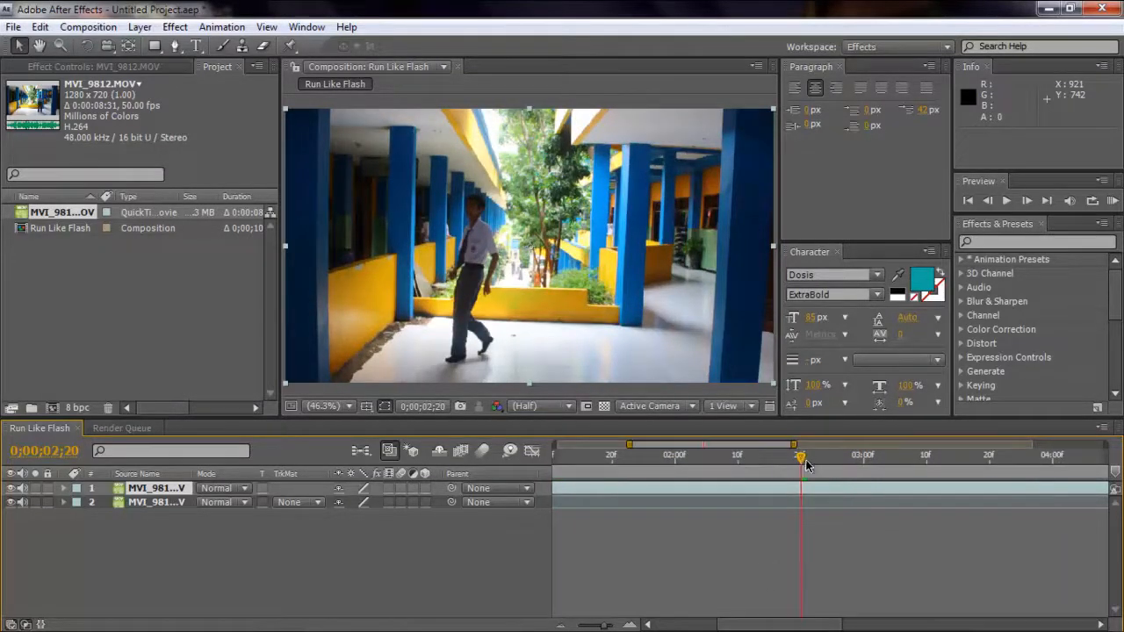
drag(805, 466, 863, 475)
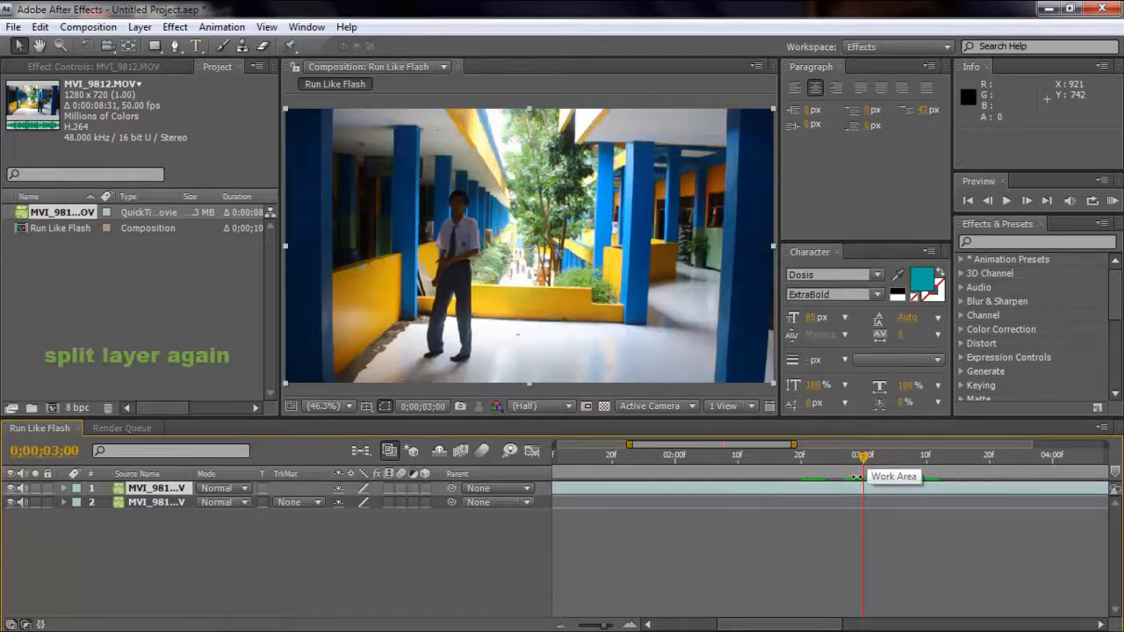
click(40, 27)
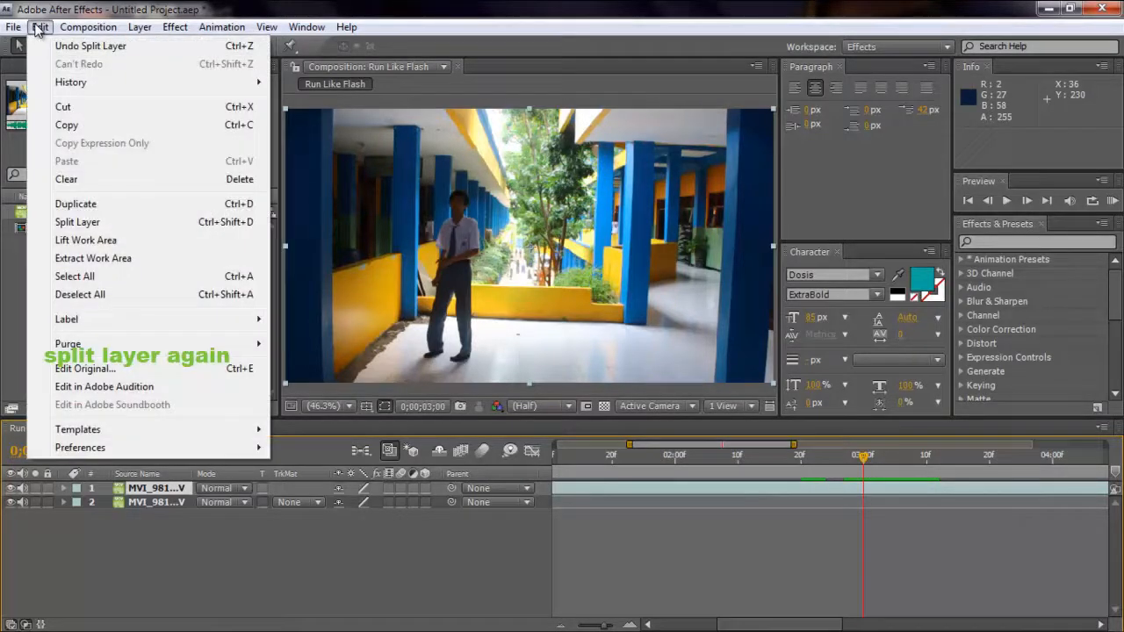
click(77, 222)
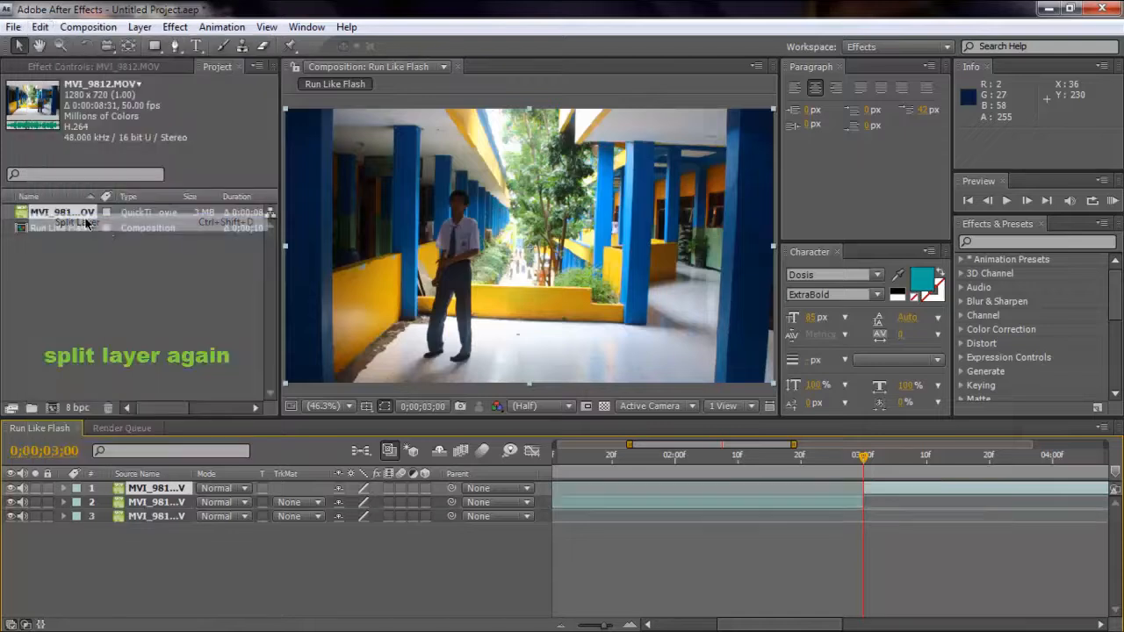
Time-stretch the middle walking segment with a stretch factor of 10%, holding the layer in-point.
drag(754, 623, 710, 624)
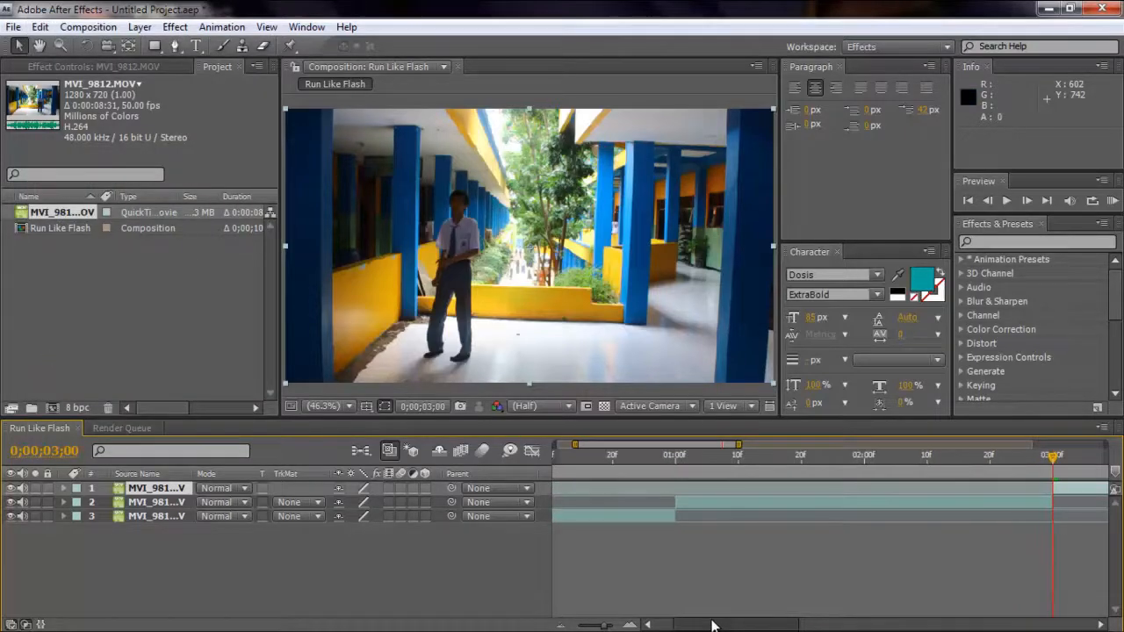
click(159, 503)
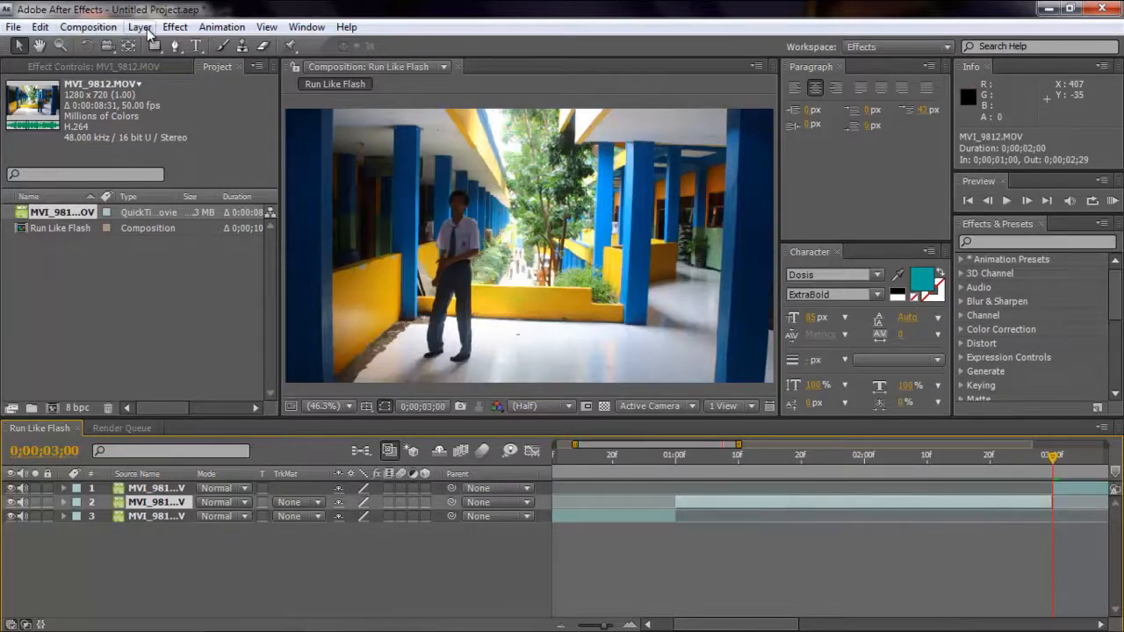
right_click(149, 504)
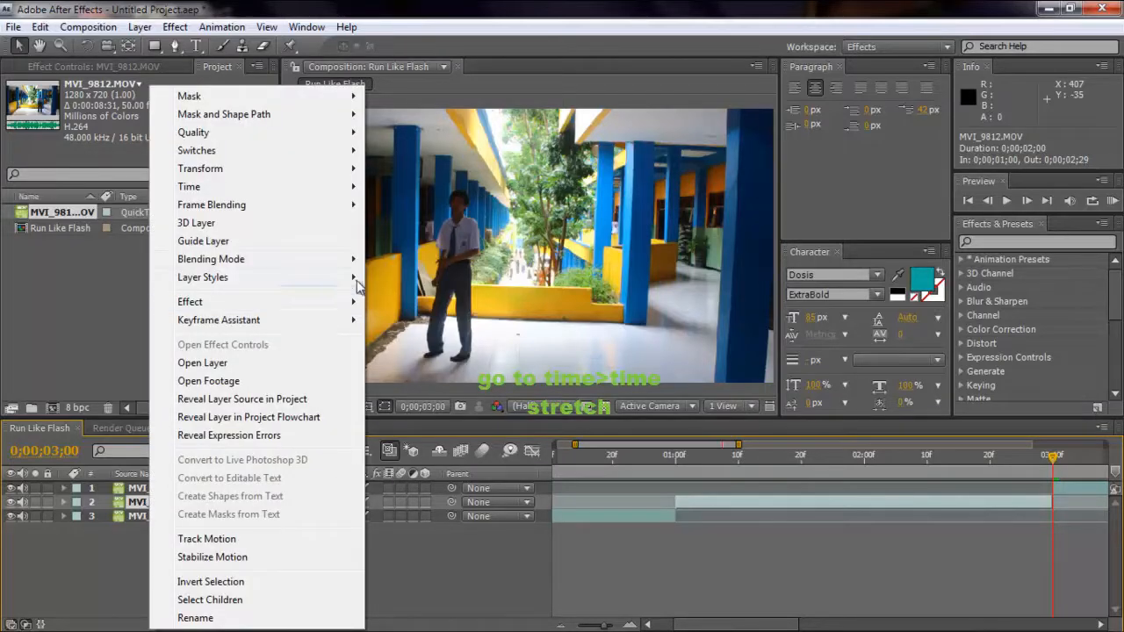
mouse_move(332, 193)
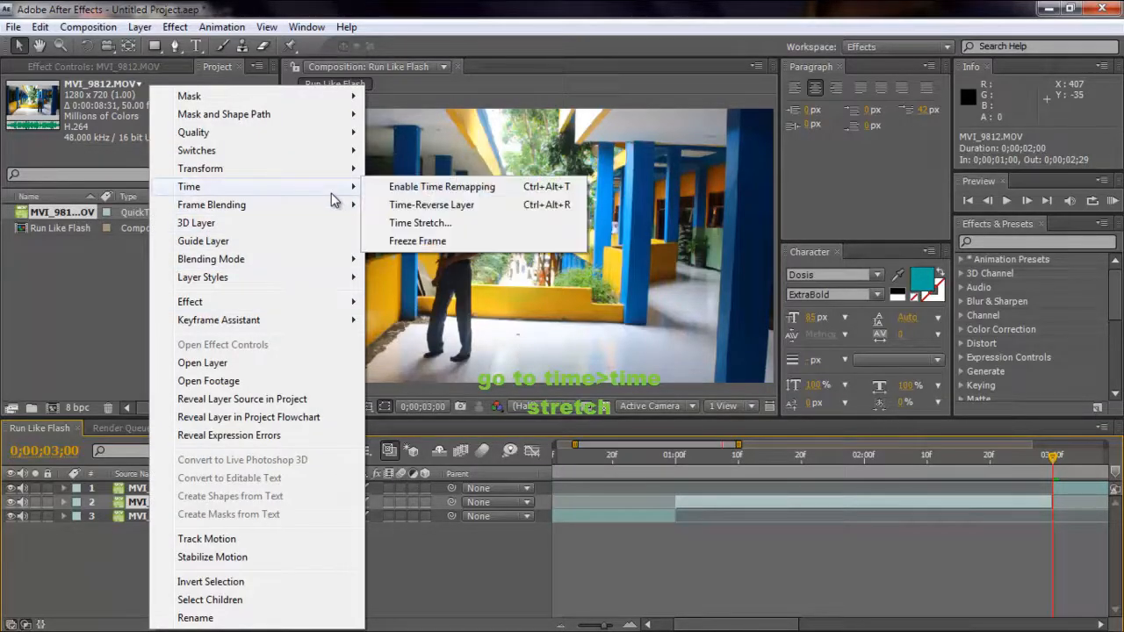
click(412, 223)
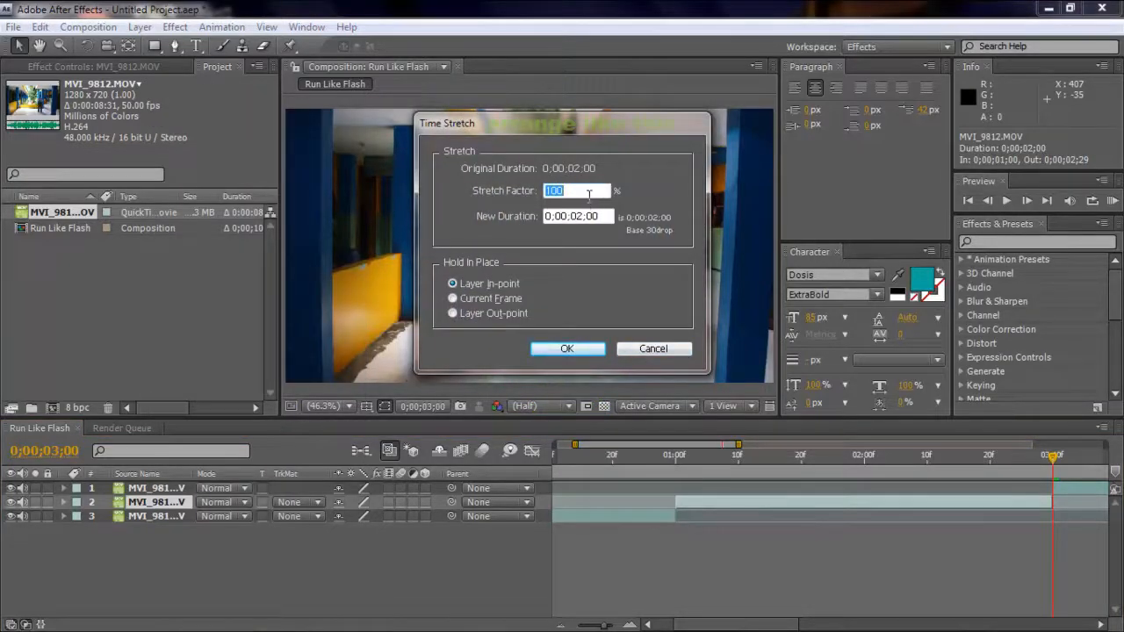
text(10)
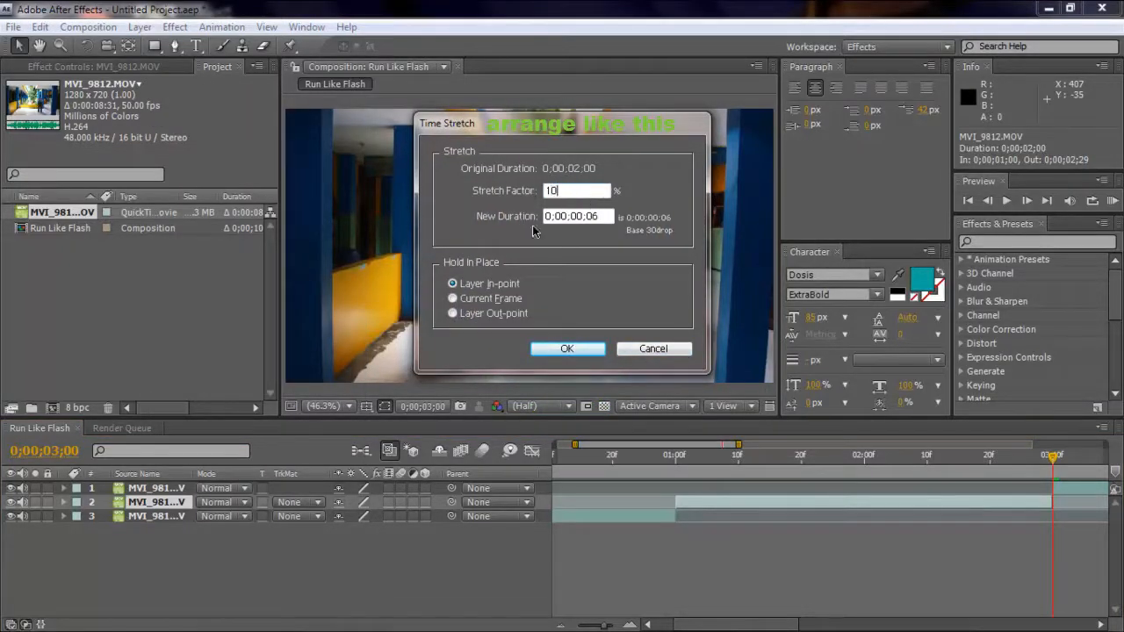
click(566, 349)
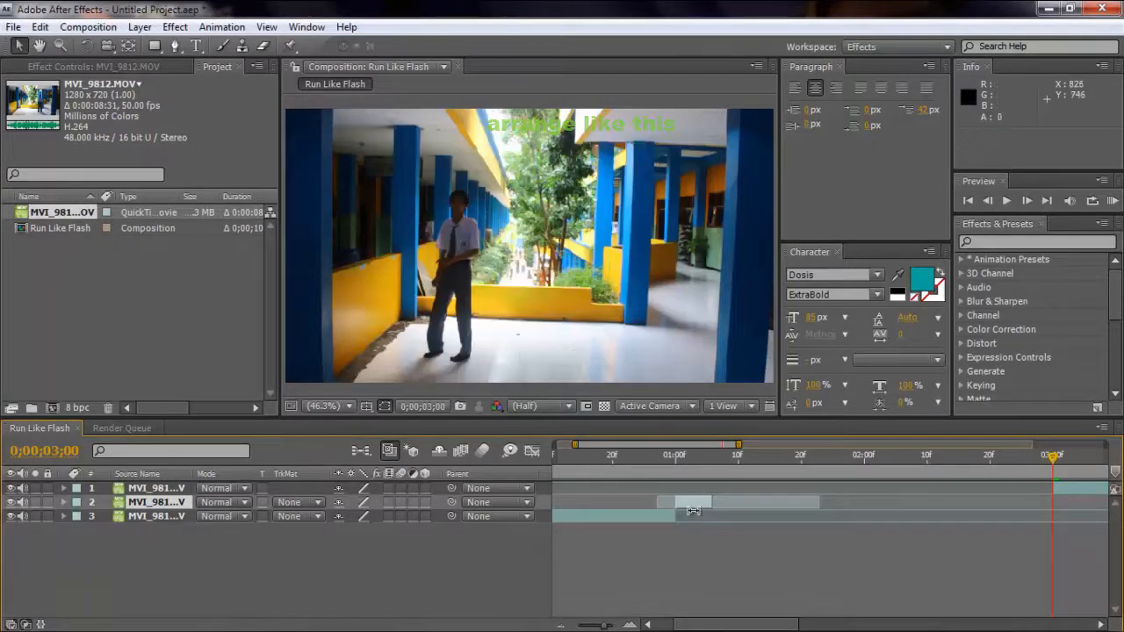
Move the last segment to start at 0;00;01;06, directly after the shortened middle segment, and scrub through the join.
drag(1054, 461, 674, 523)
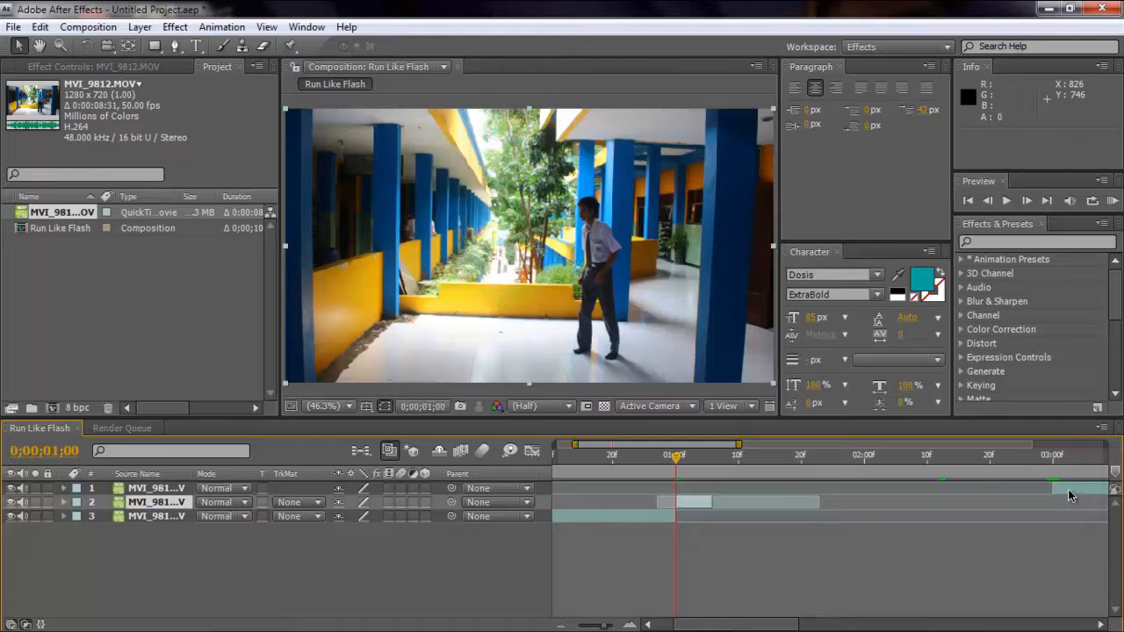
drag(1068, 489, 735, 521)
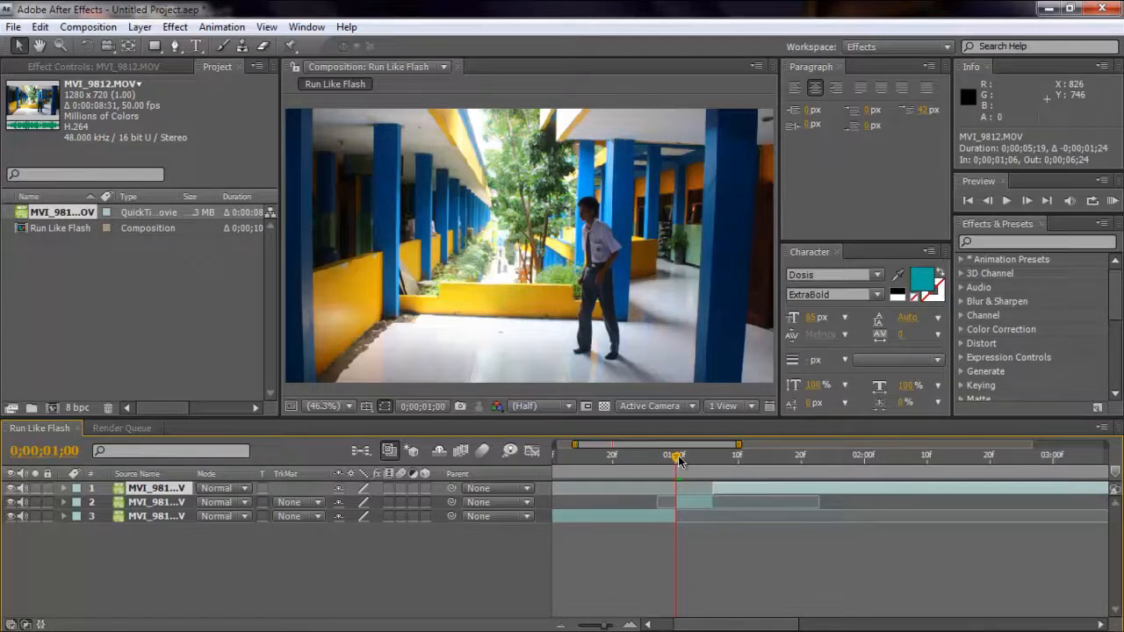
mouse_move(679, 459)
mouse_down()
mouse_move(617, 464)
mouse_move(724, 472)
mouse_move(667, 468)
mouse_move(718, 458)
mouse_move(458, 460)
mouse_move(672, 459)
mouse_up()
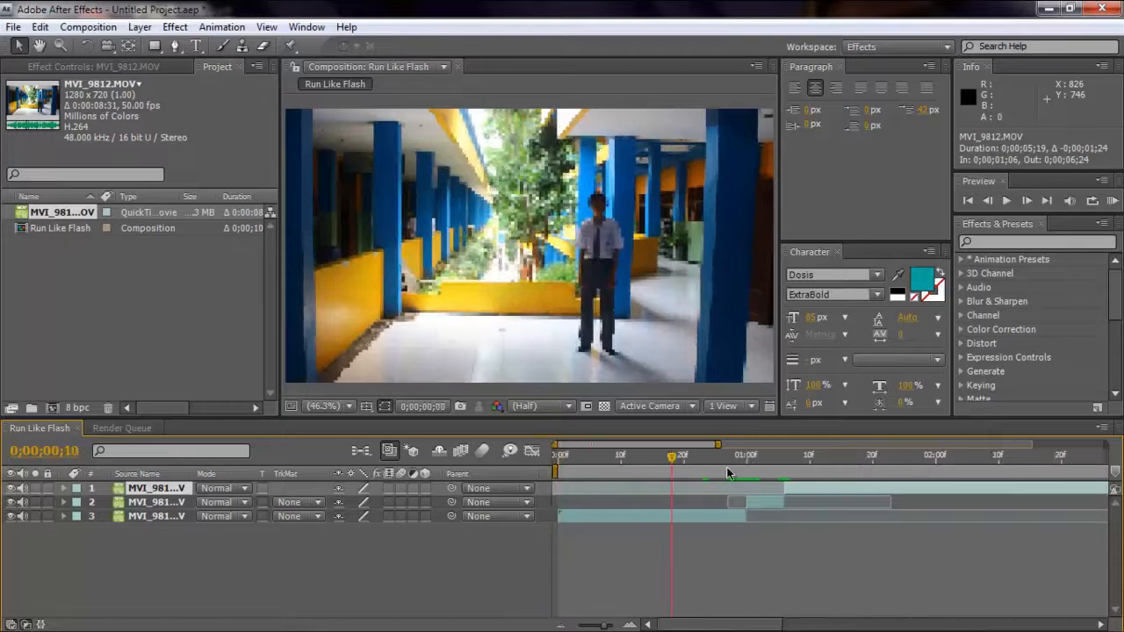
Find the CC Force Motion Blur effect and apply it to the shortened middle walking segment.
click(770, 504)
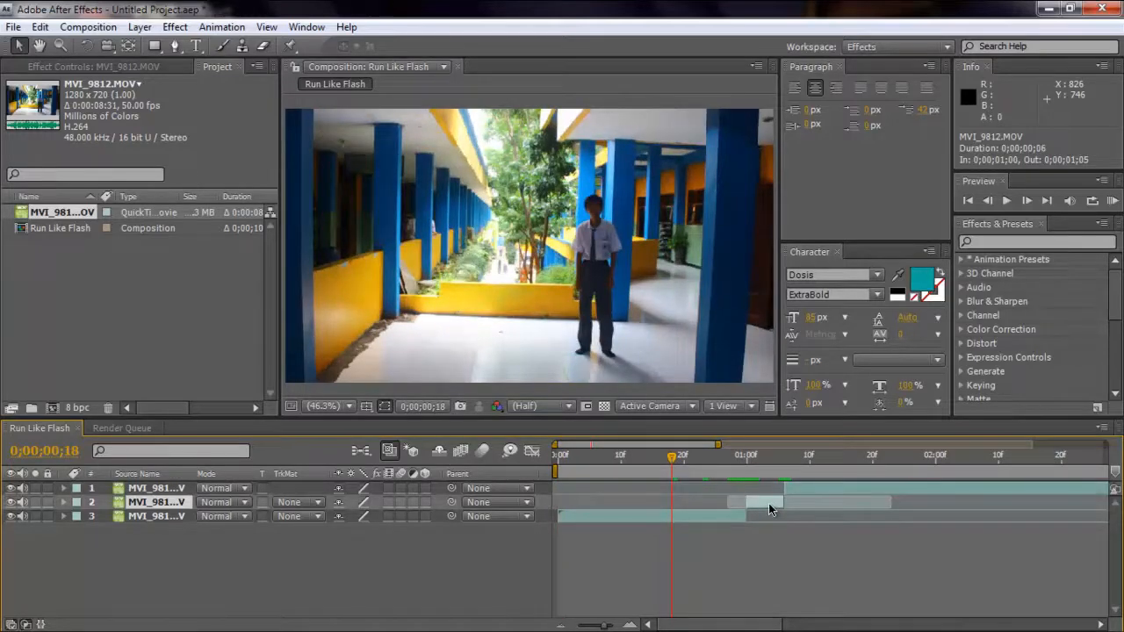
click(1003, 241)
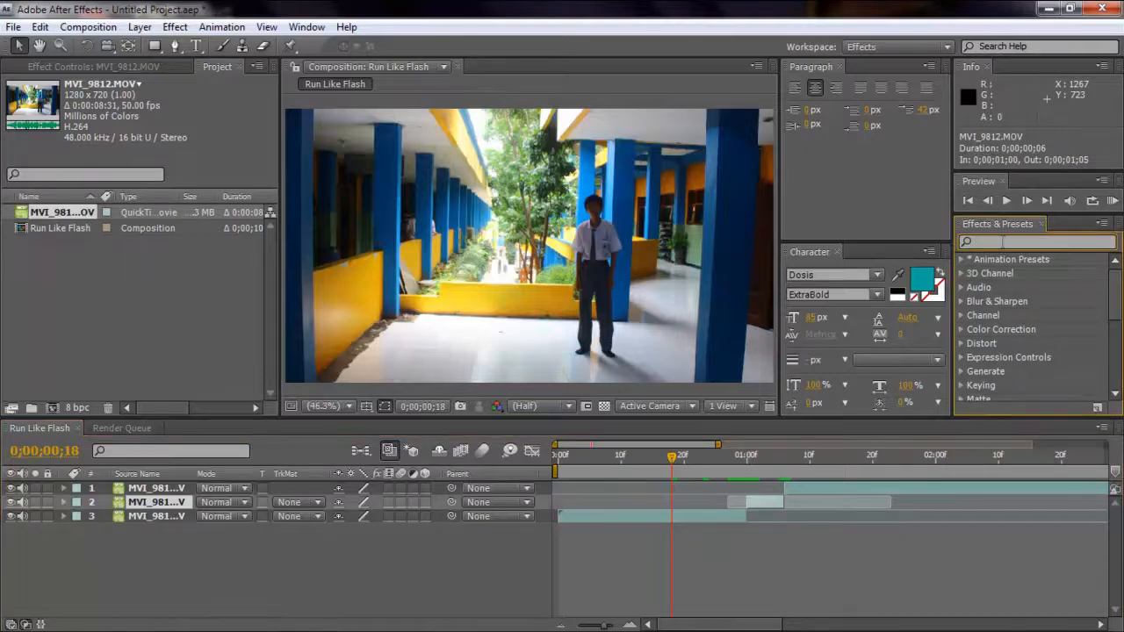
text(m)
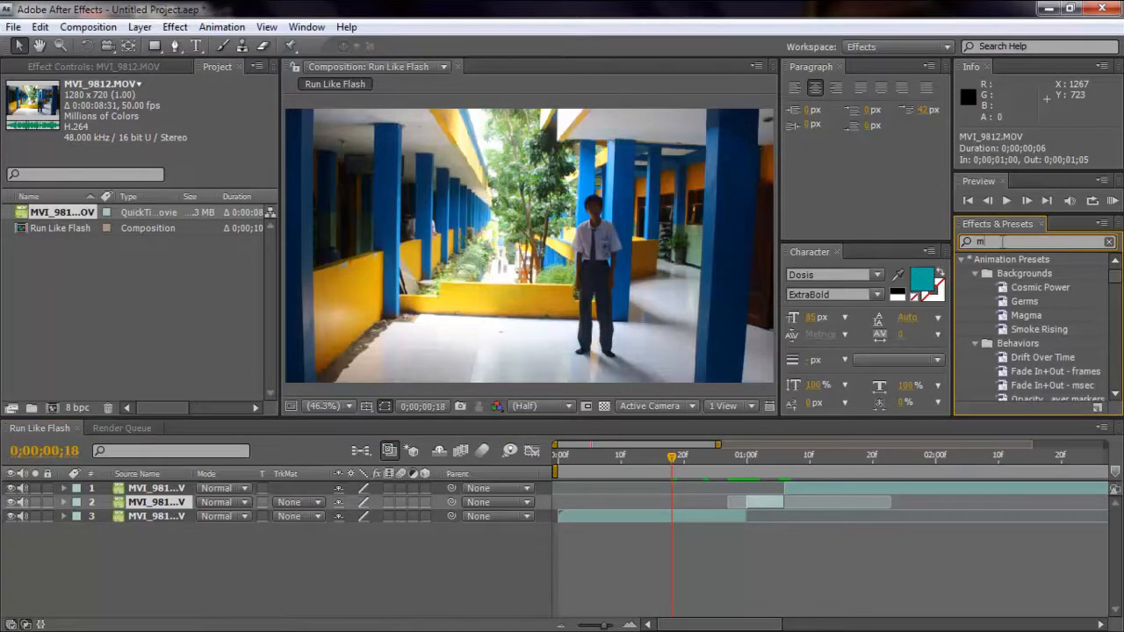
text(oti)
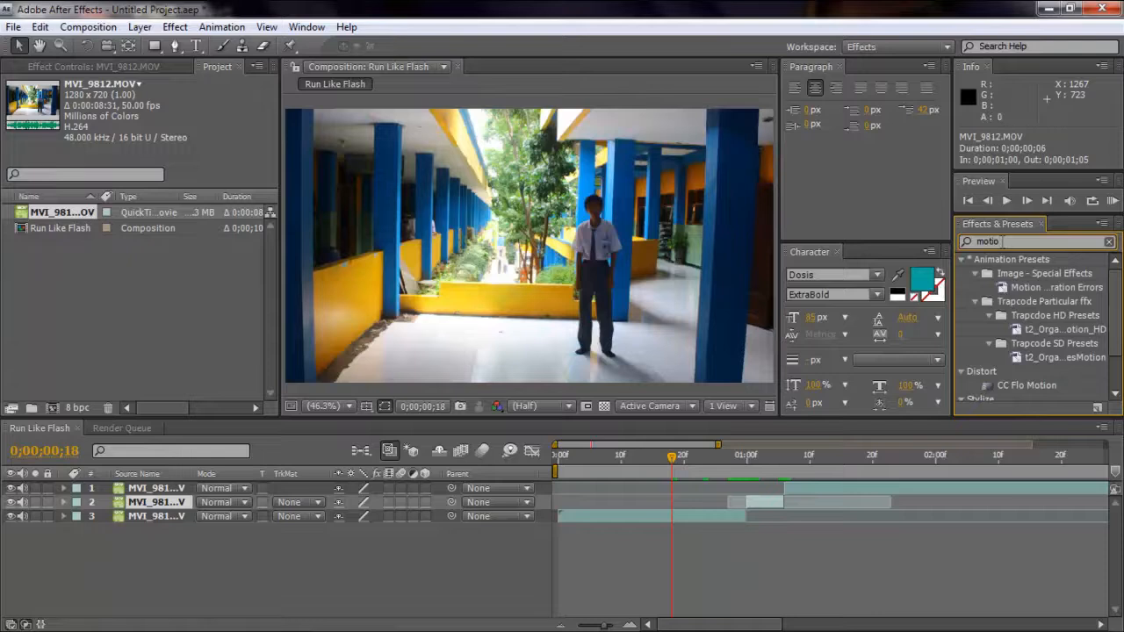
text(on)
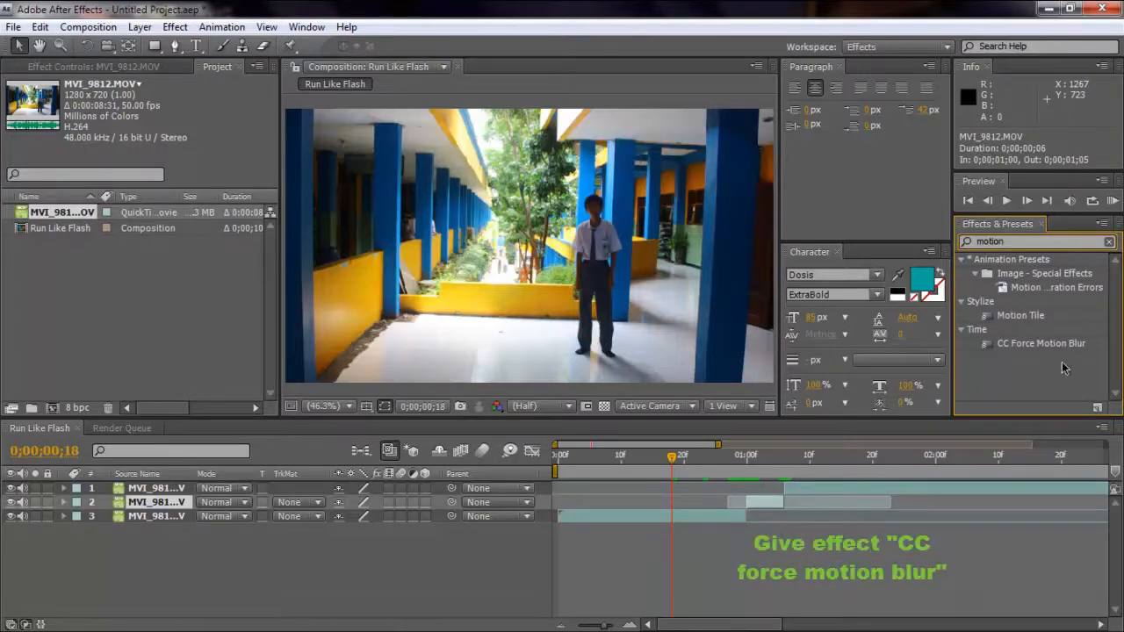
drag(1045, 347, 764, 505)
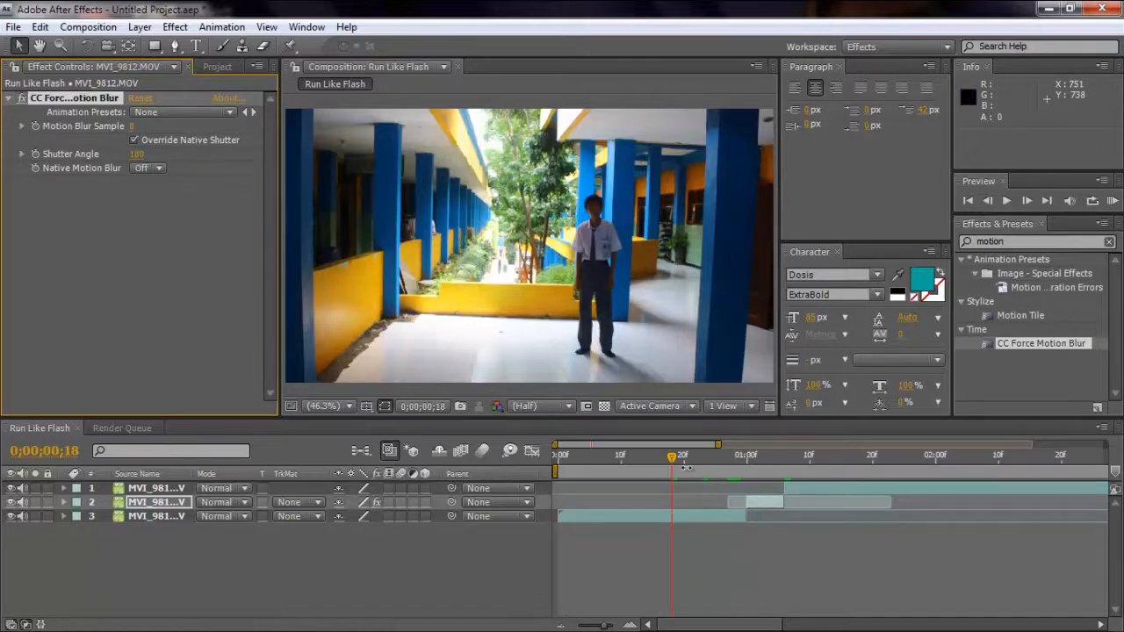
With the current time at 0;00;01;03, set the effect's Shutter Angle to 1800 and Motion Blur Samples to 220.
drag(672, 463, 764, 478)
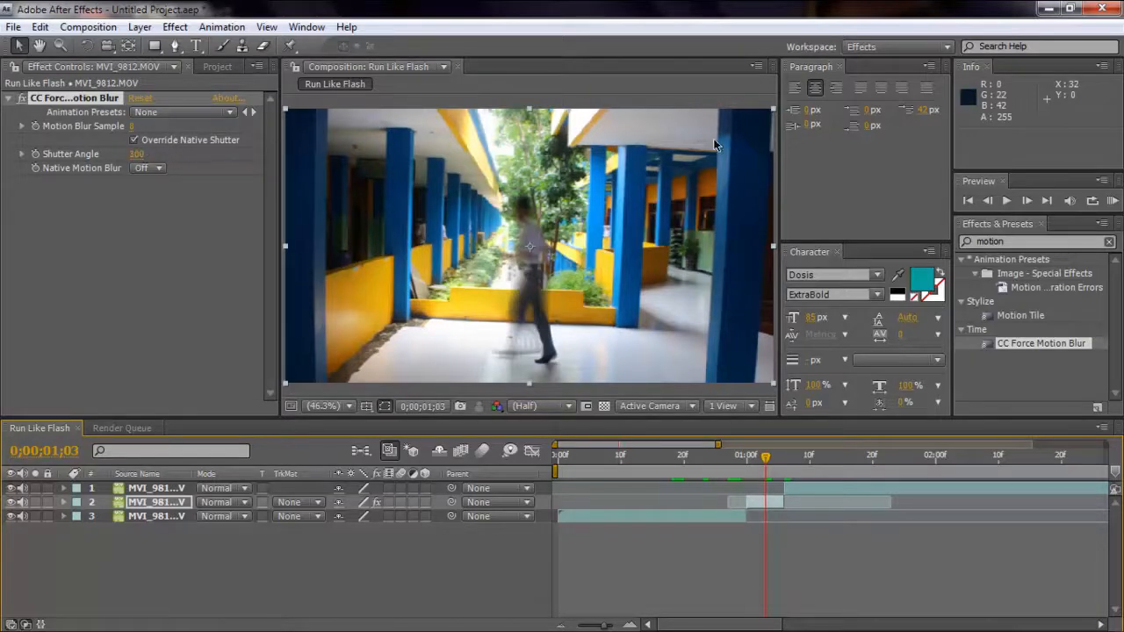
click(139, 154)
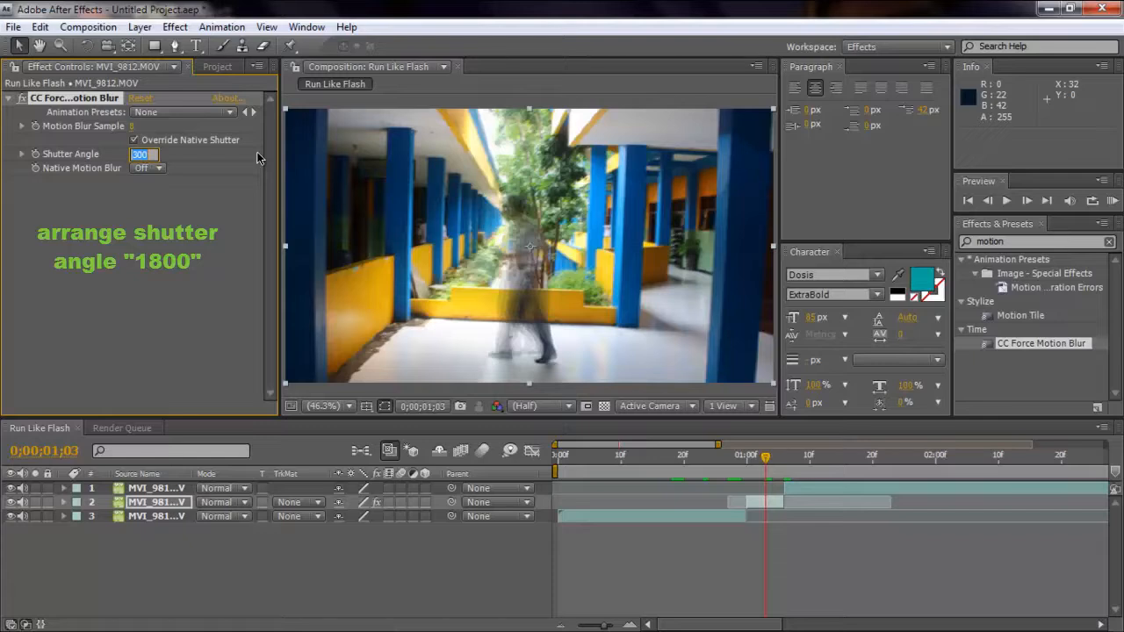
text(1800)
key(Return)
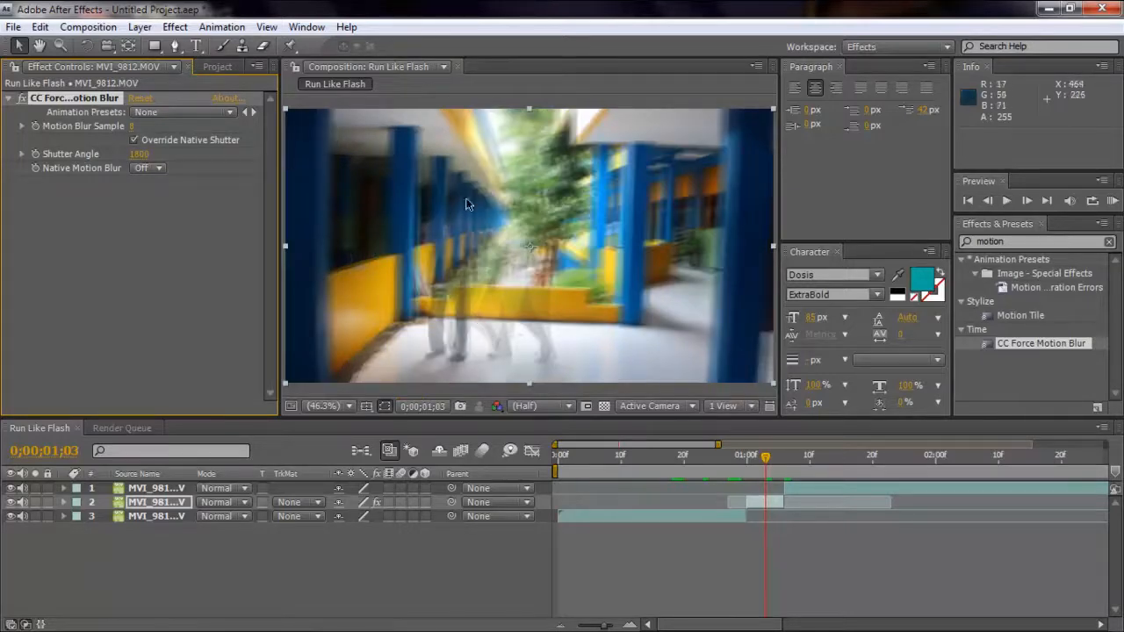
click(133, 127)
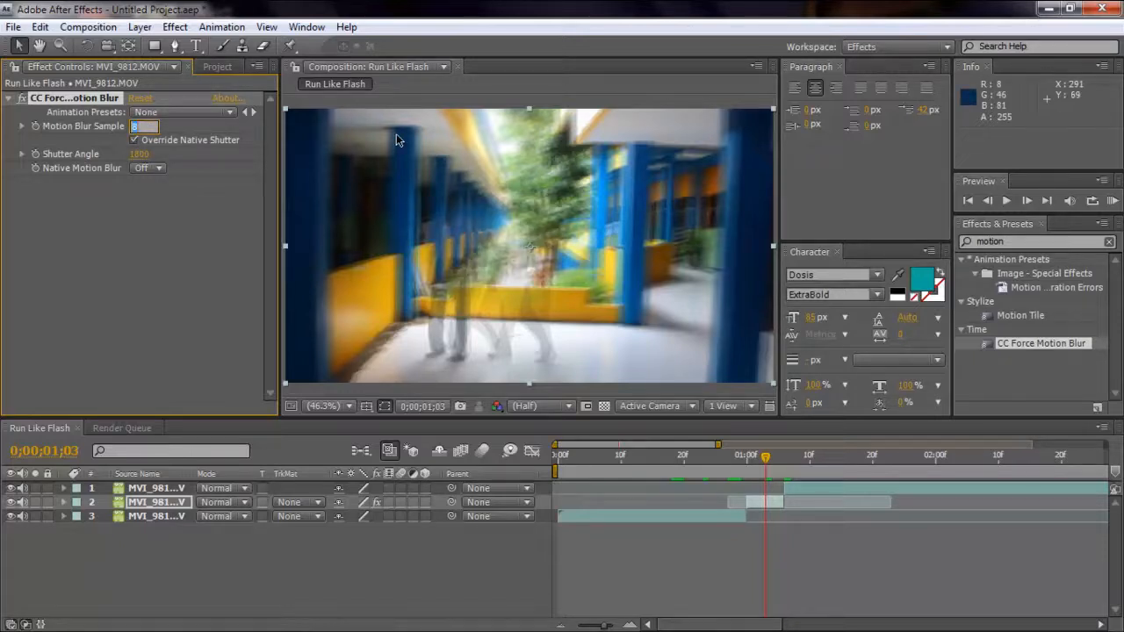
text(220)
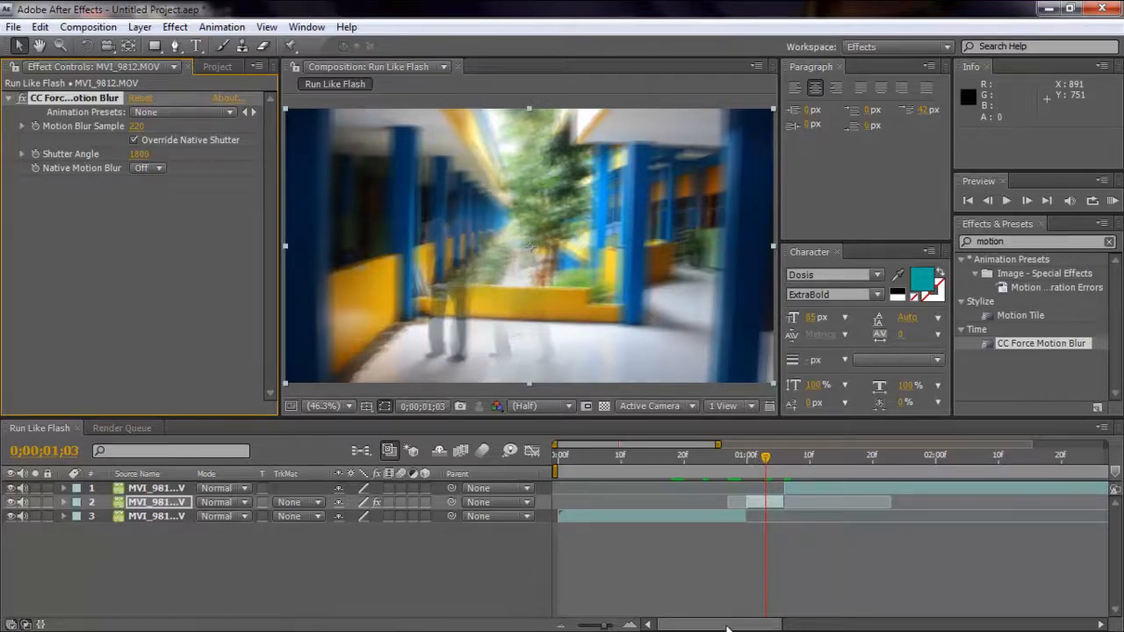
Split the last segment of the clip at 0;00;02;00, where the person stands before walking again.
drag(728, 626, 686, 626)
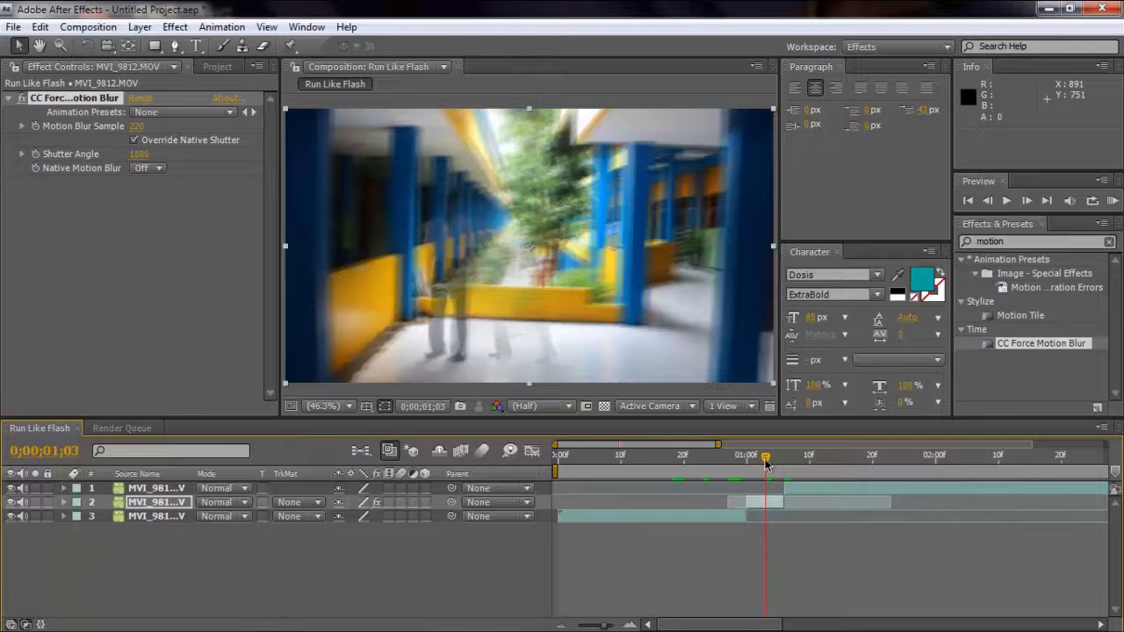
drag(765, 465, 776, 464)
click(816, 464)
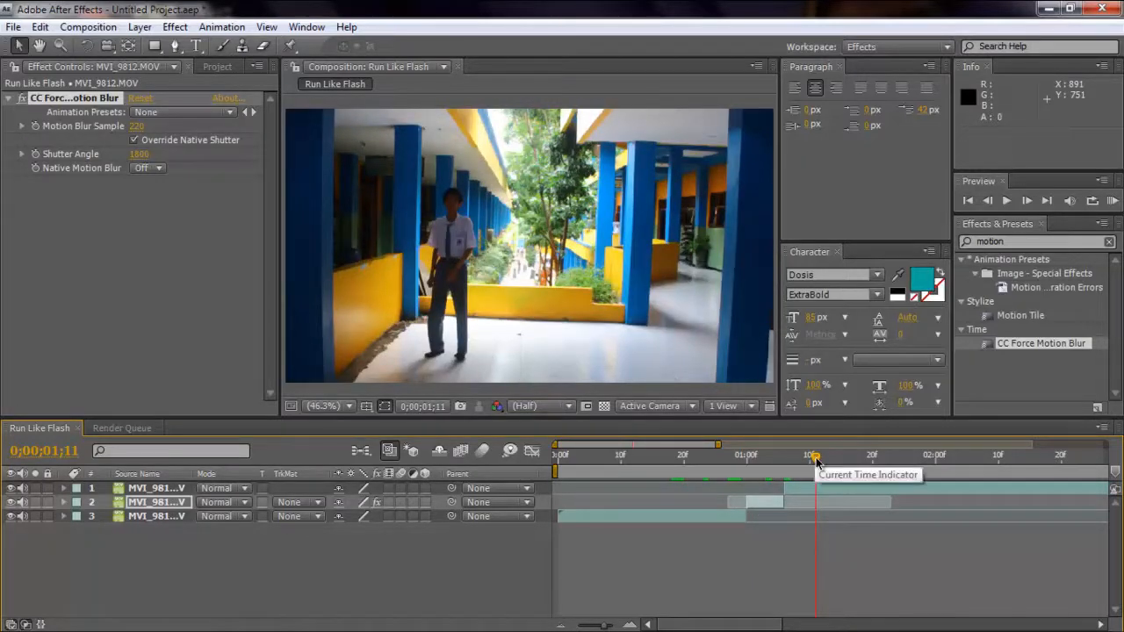
drag(816, 464, 945, 469)
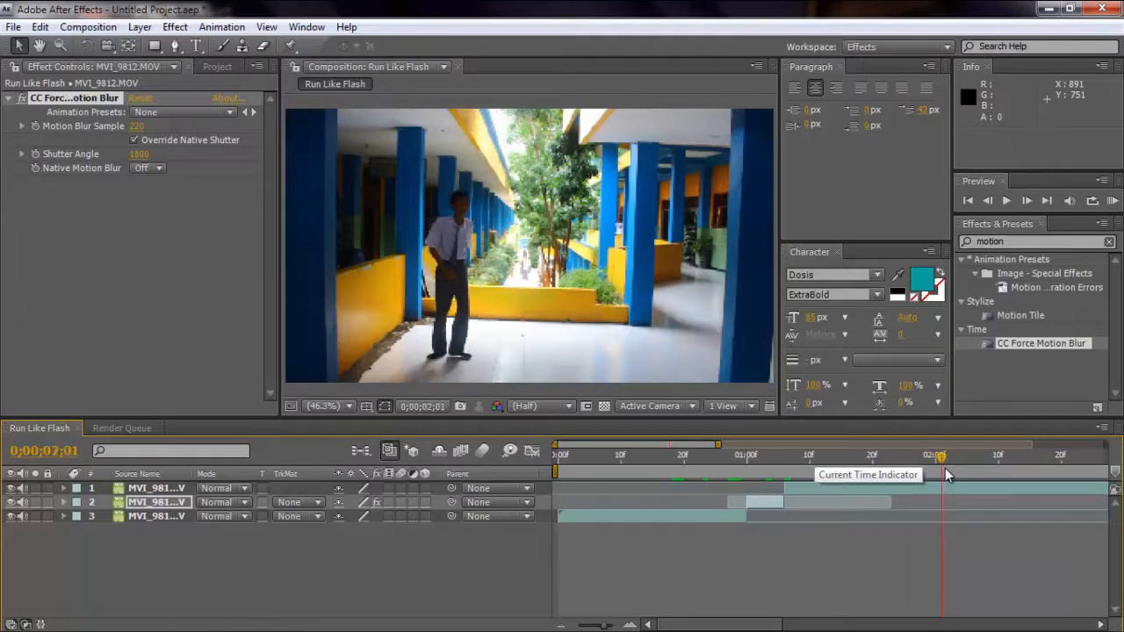
key(Page_Up)
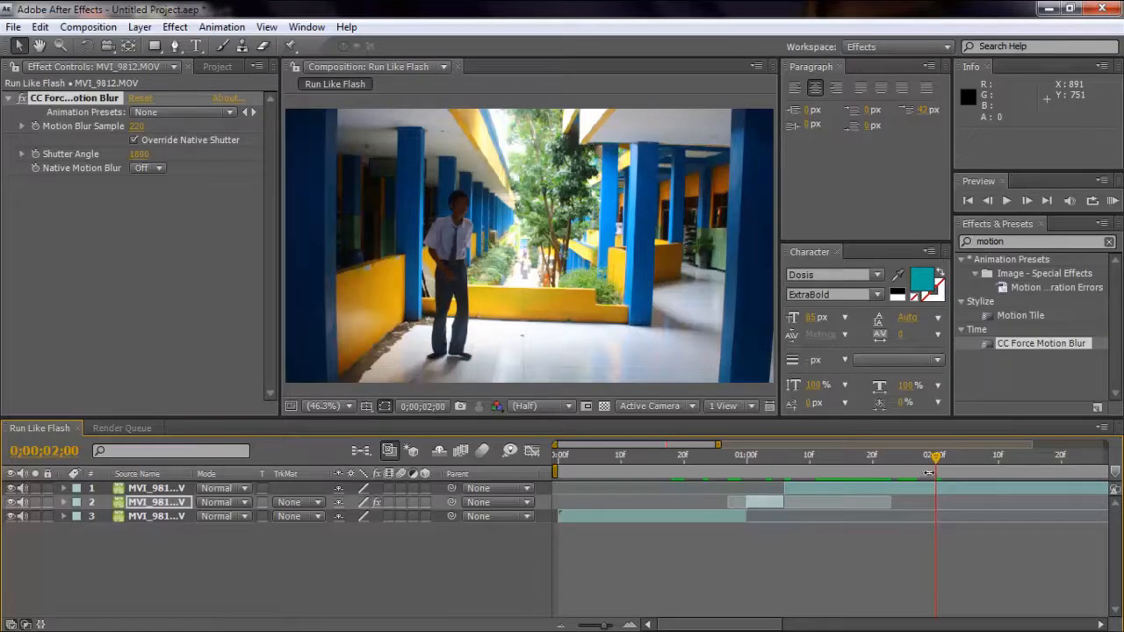
drag(938, 465, 936, 488)
click(40, 27)
click(64, 223)
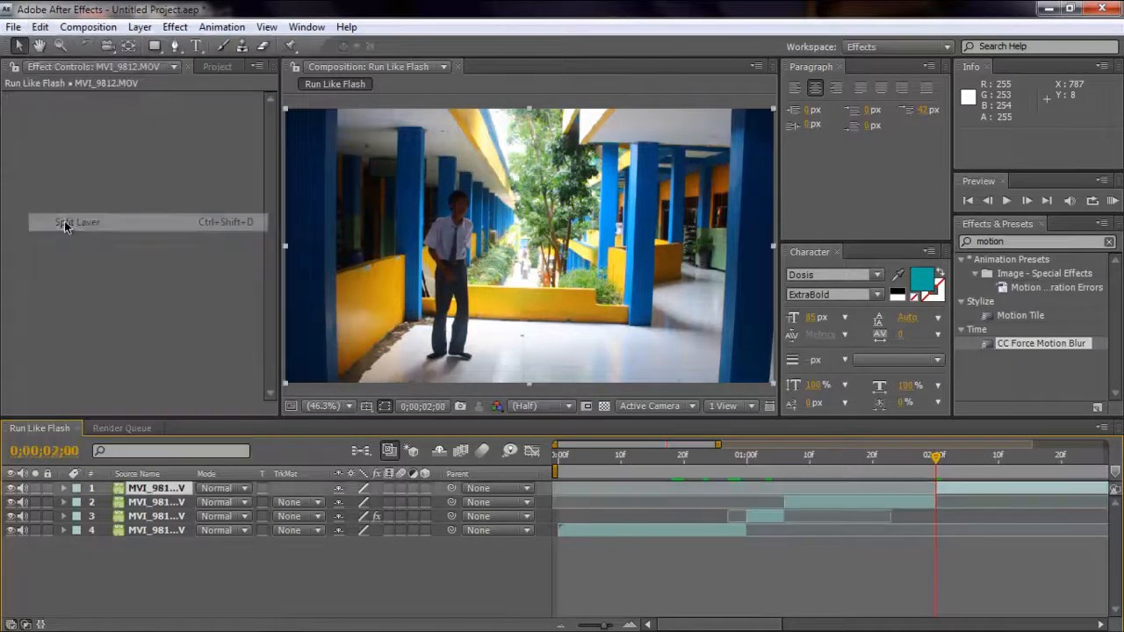
Split the later part of the clip again at 0;00;04;04, at the end of the second walk.
drag(715, 625, 775, 627)
drag(681, 465, 1056, 454)
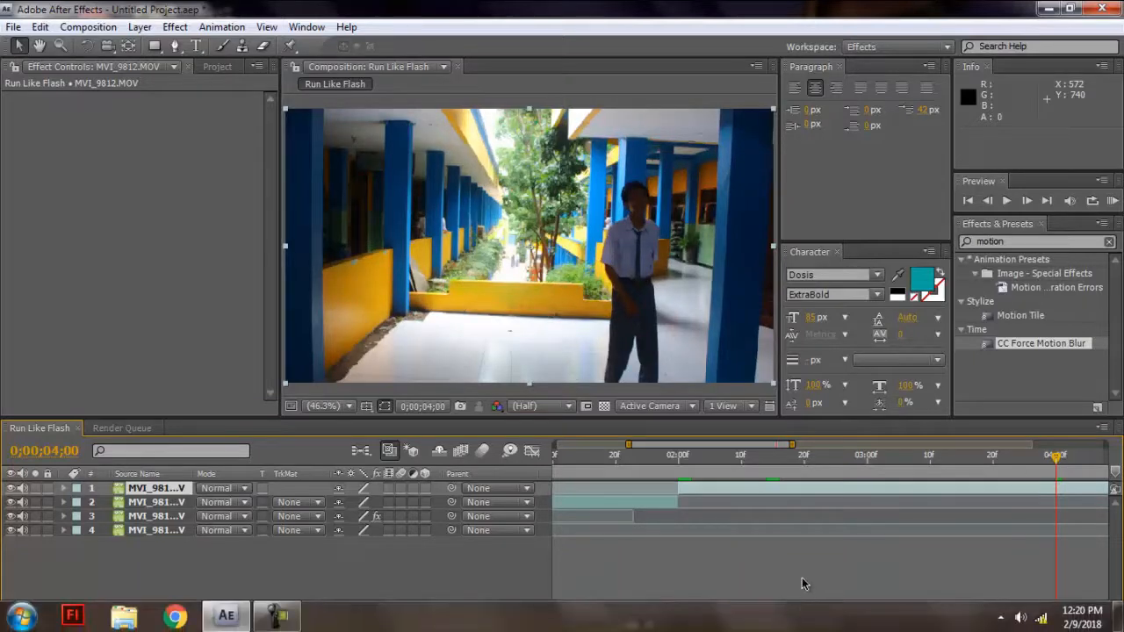
drag(805, 626, 827, 629)
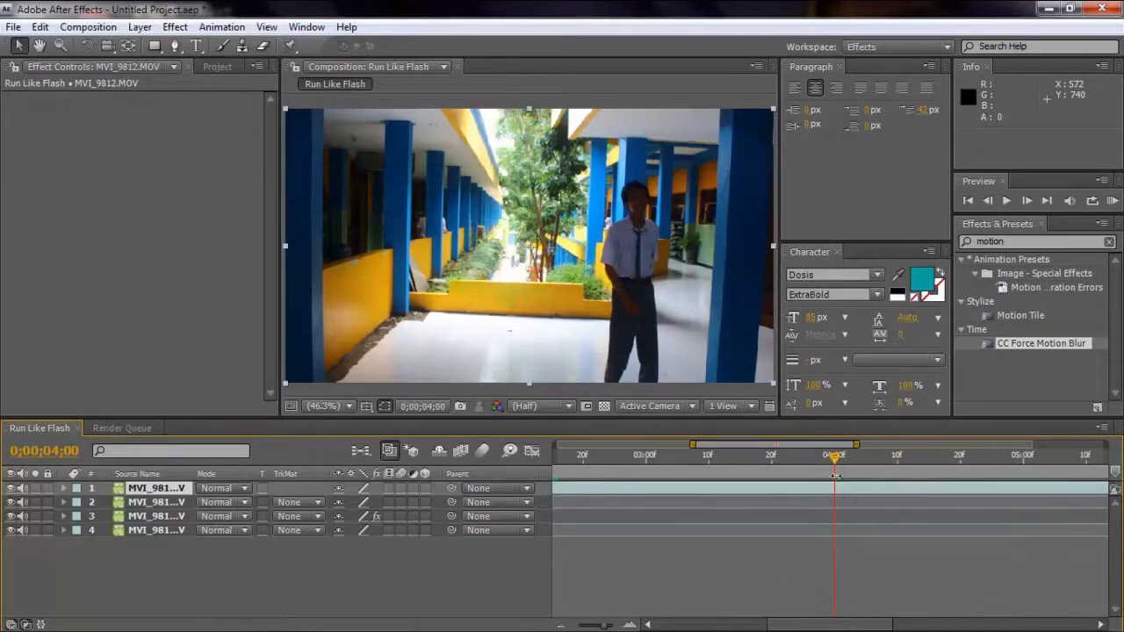
drag(836, 463, 860, 459)
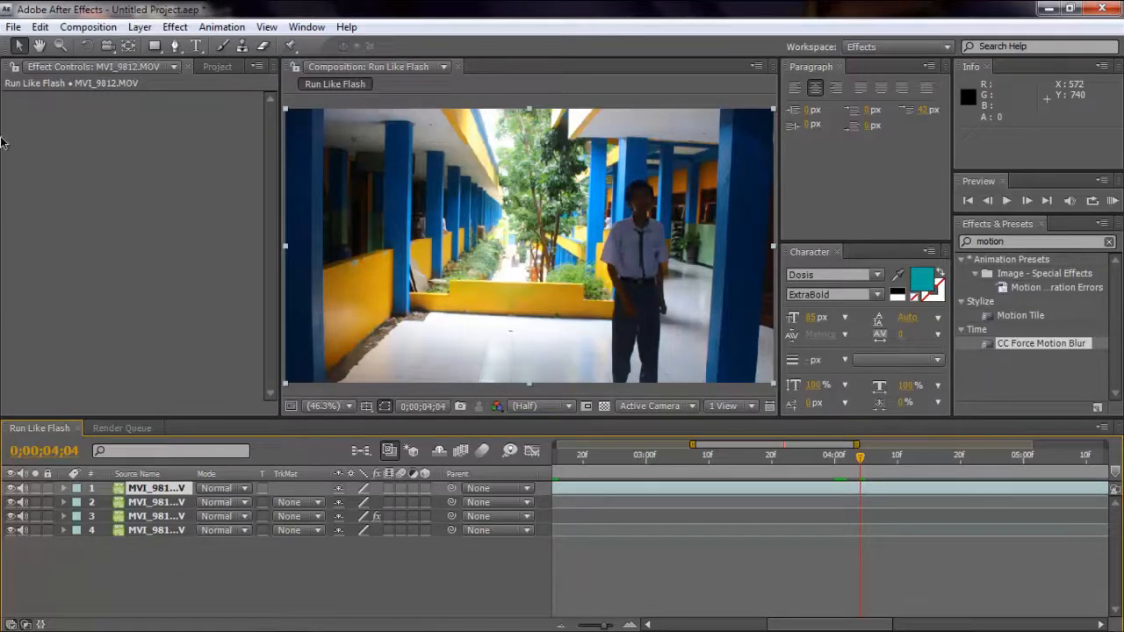
click(40, 26)
click(106, 221)
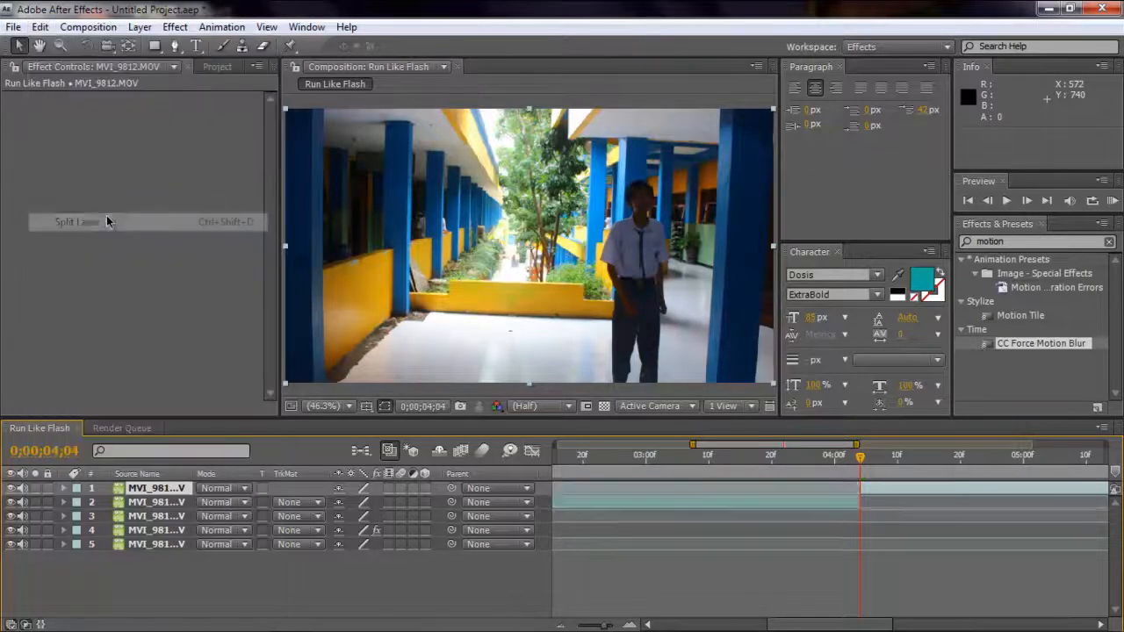
Time-stretch the segment starting at 0;00;02;00 to 10%, holding its in-point, and move the last segment to start at 0;00;02;06.
click(743, 506)
right_click(741, 503)
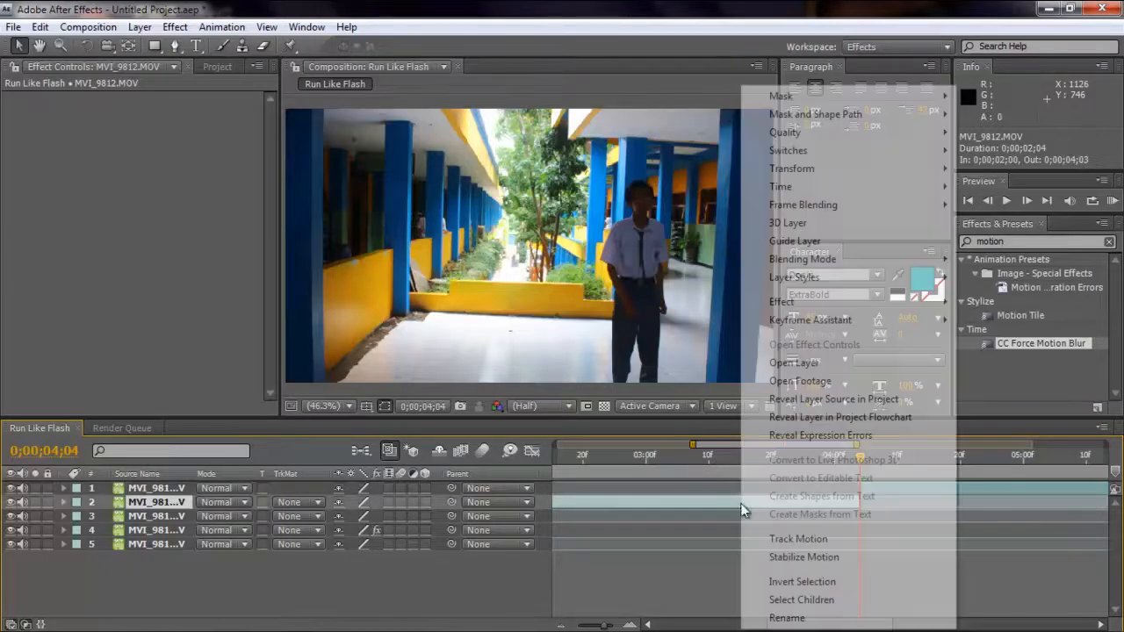
mouse_move(799, 195)
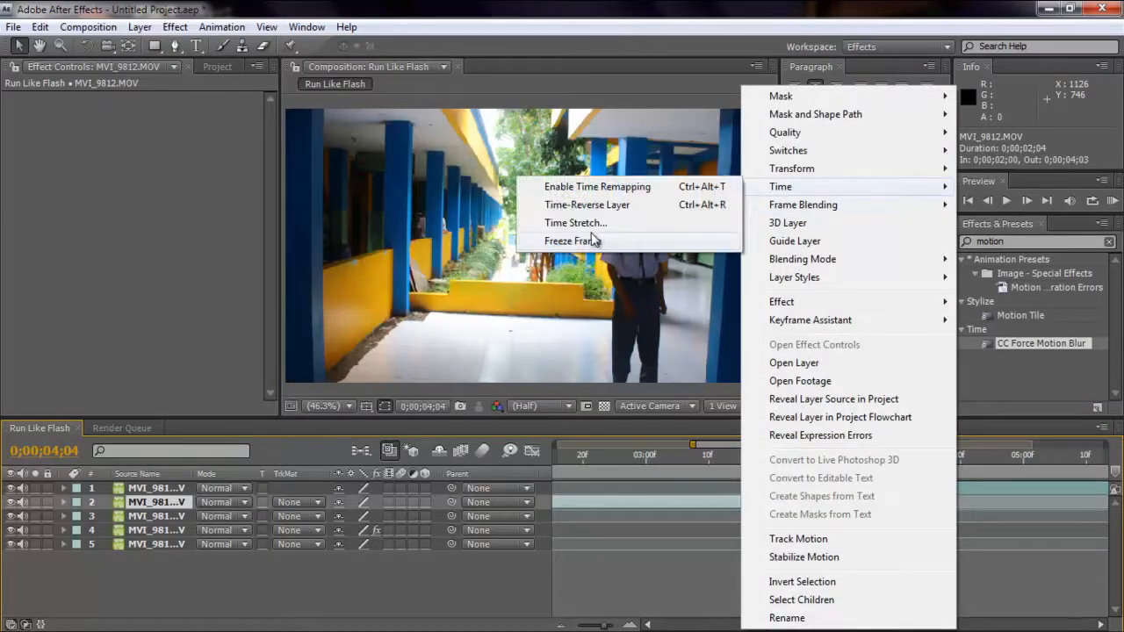
click(578, 223)
text(10)
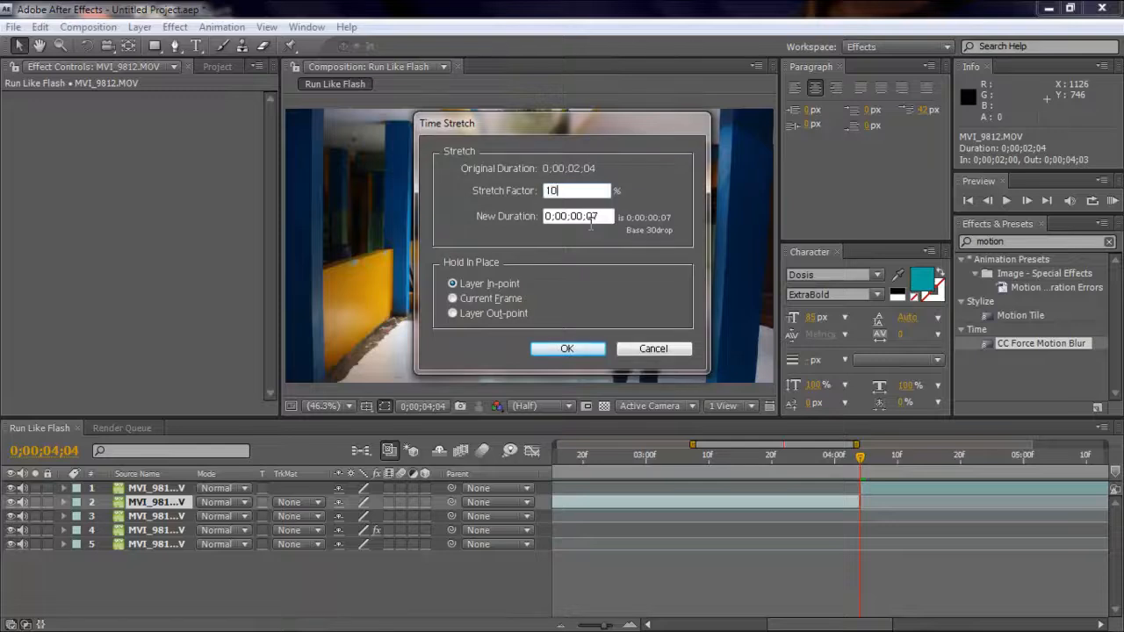
key(Return)
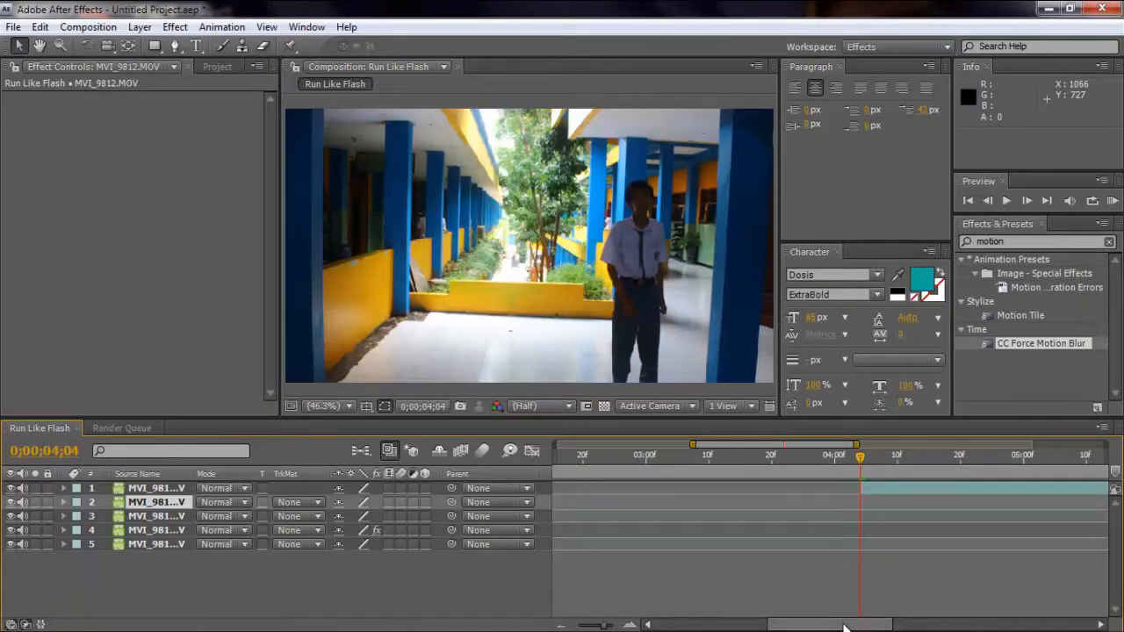
drag(846, 627, 807, 629)
drag(1032, 489, 671, 506)
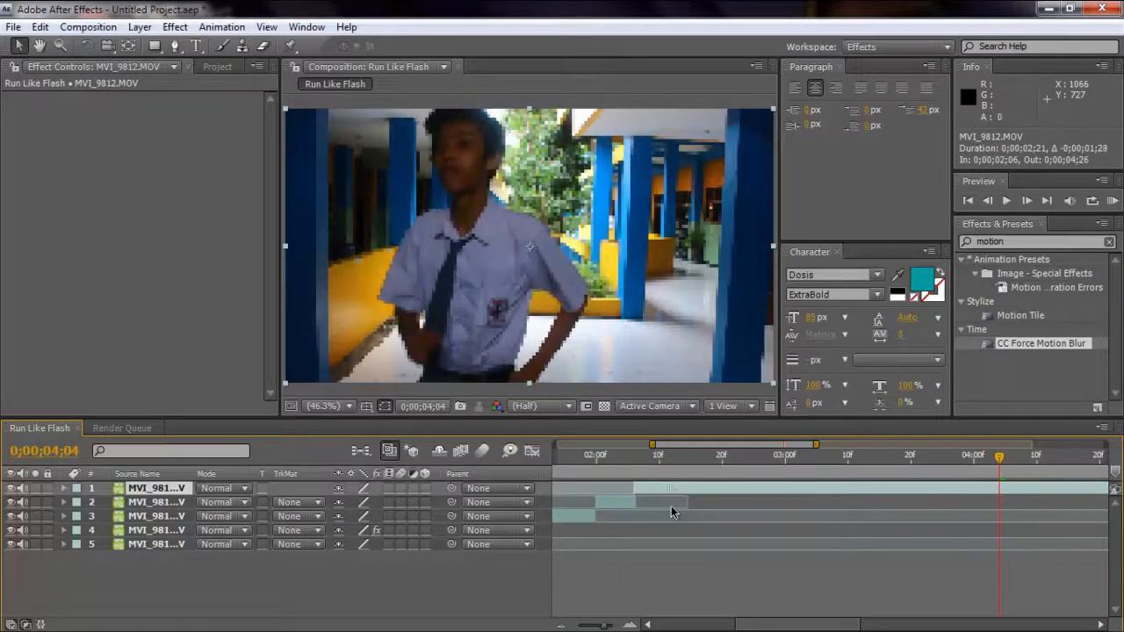
Apply CC Force Motion Blur to the newly shortened second walking segment.
click(614, 498)
right_click(615, 499)
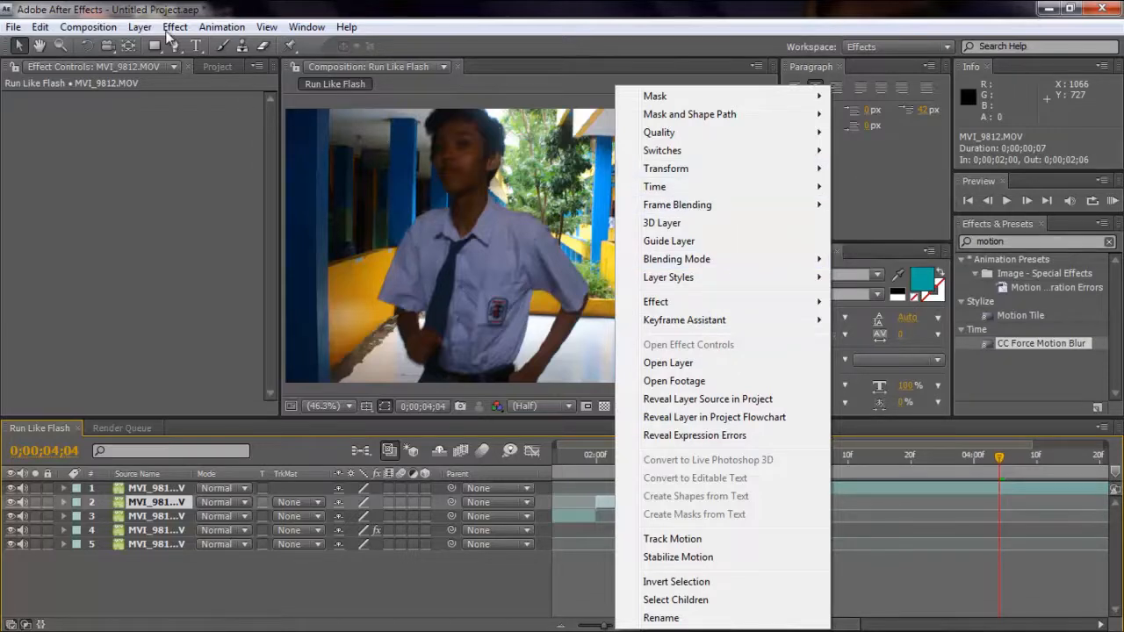
click(1071, 243)
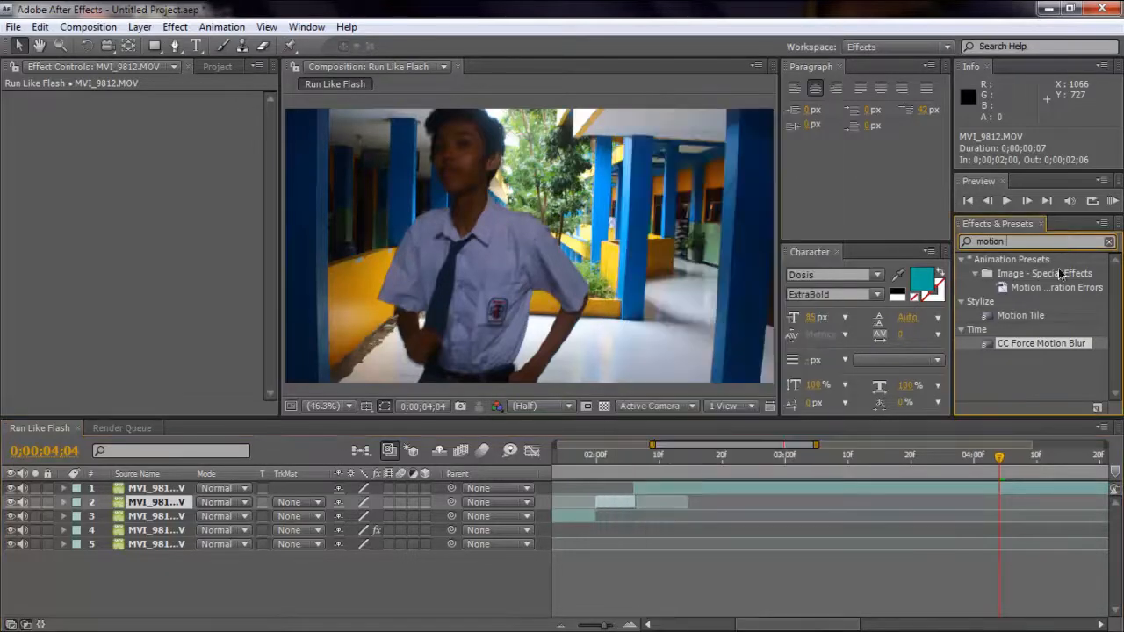
drag(1054, 349, 611, 502)
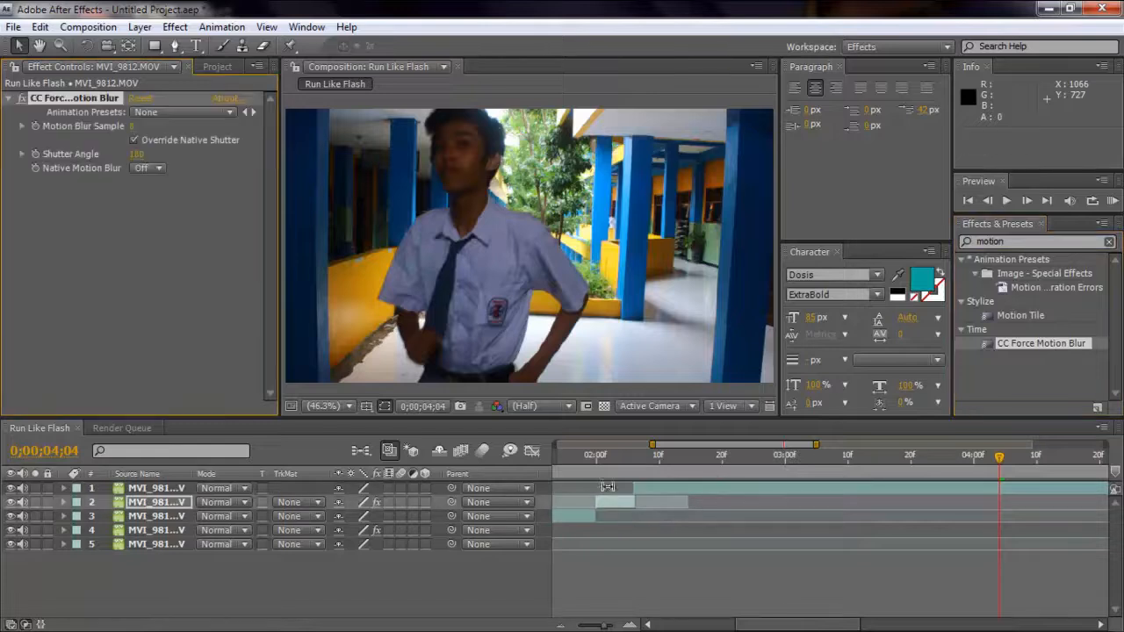
Set the second walking segment's Shutter Angle to 1800 and Motion Blur Samples to 220.
click(138, 154)
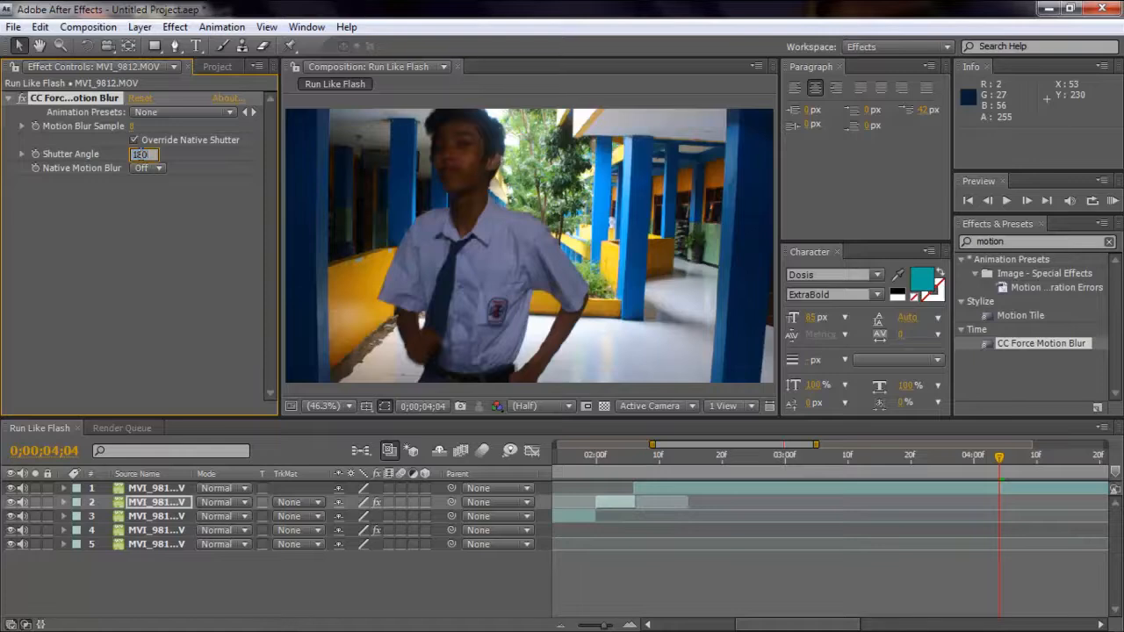
text(1800)
key(Return)
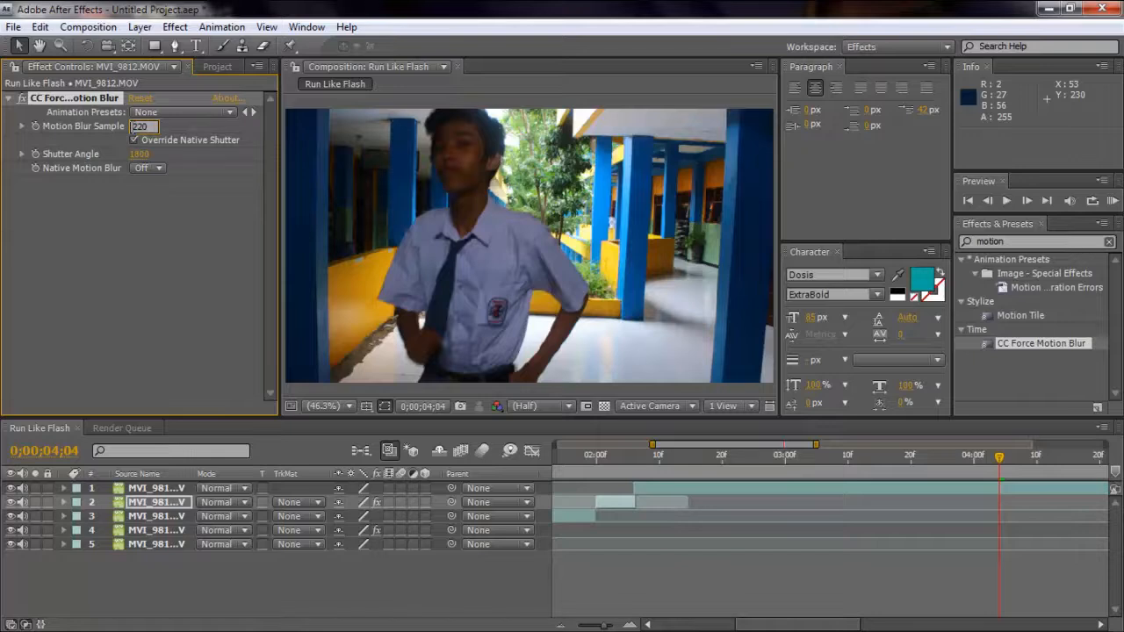
click(132, 126)
text(220)
key(Return)
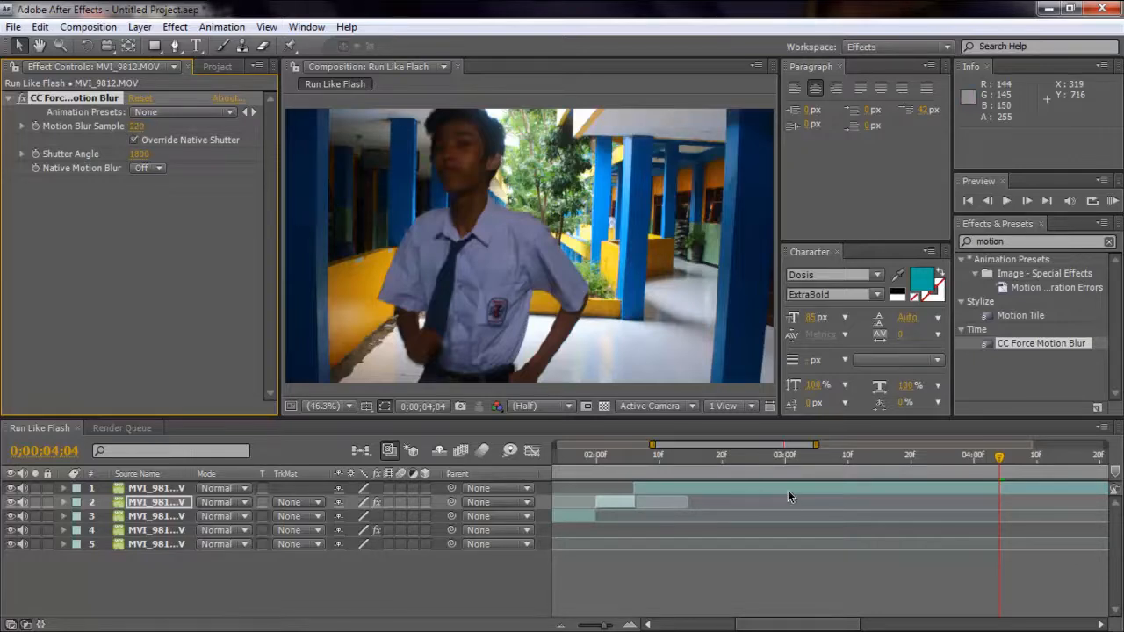
Split the last segment of the clip at 0;00;02;20, before the person's next walk.
drag(1006, 467, 705, 487)
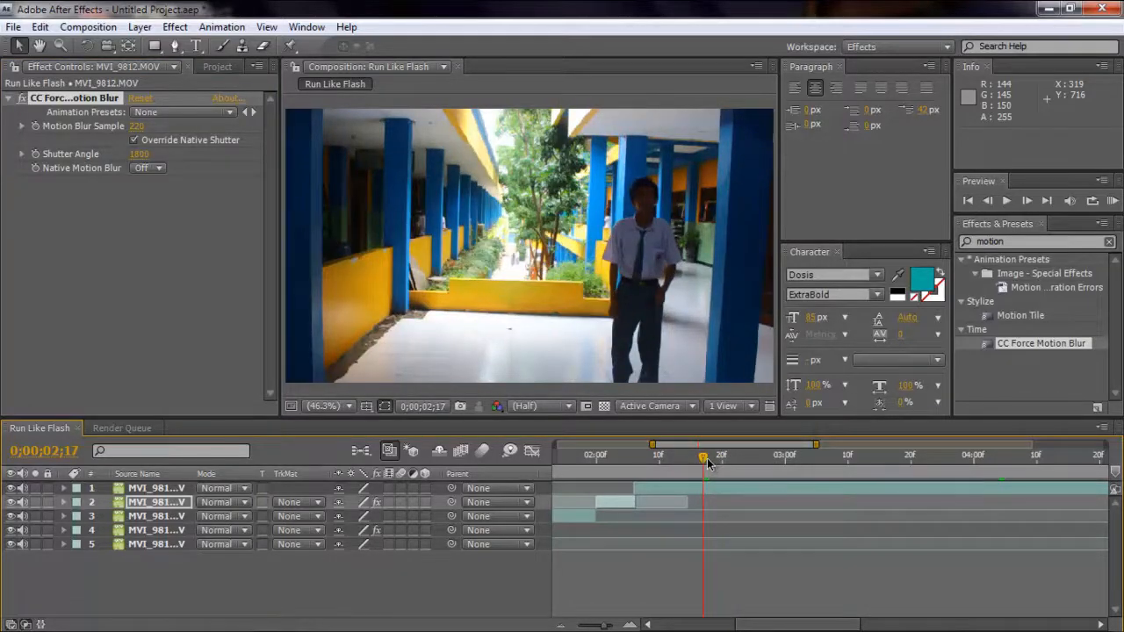
drag(705, 463, 723, 462)
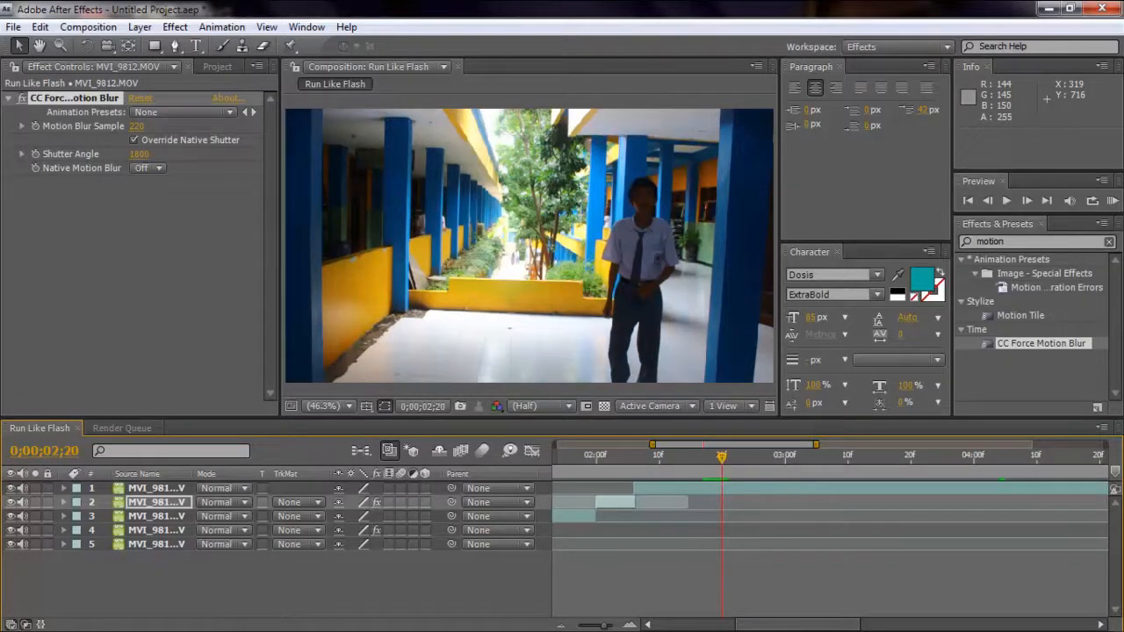
click(40, 27)
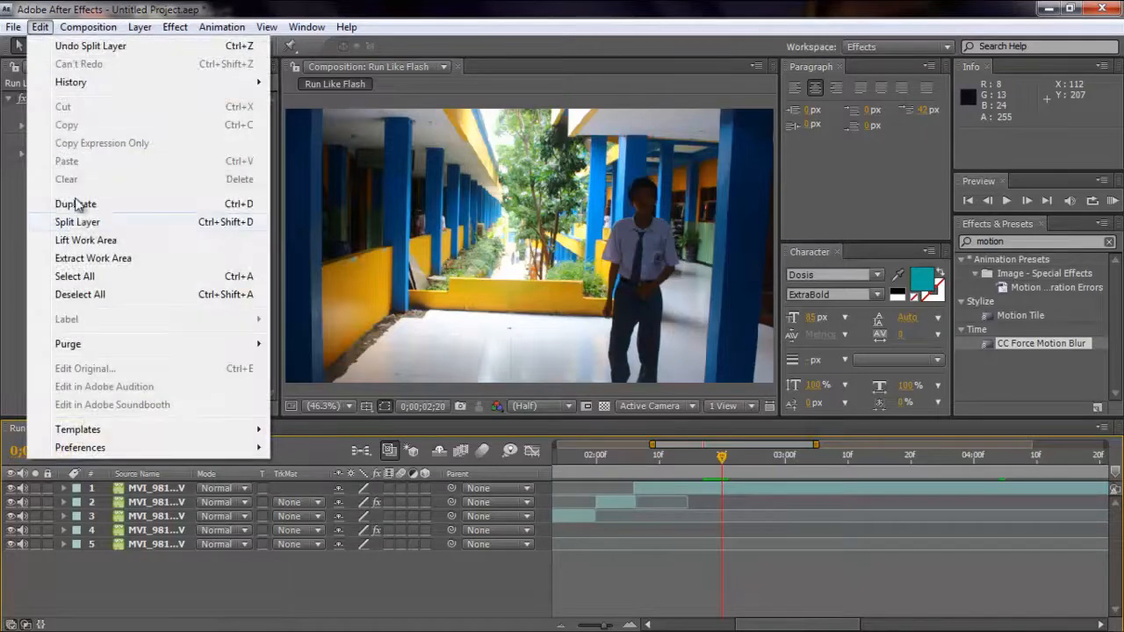
click(79, 222)
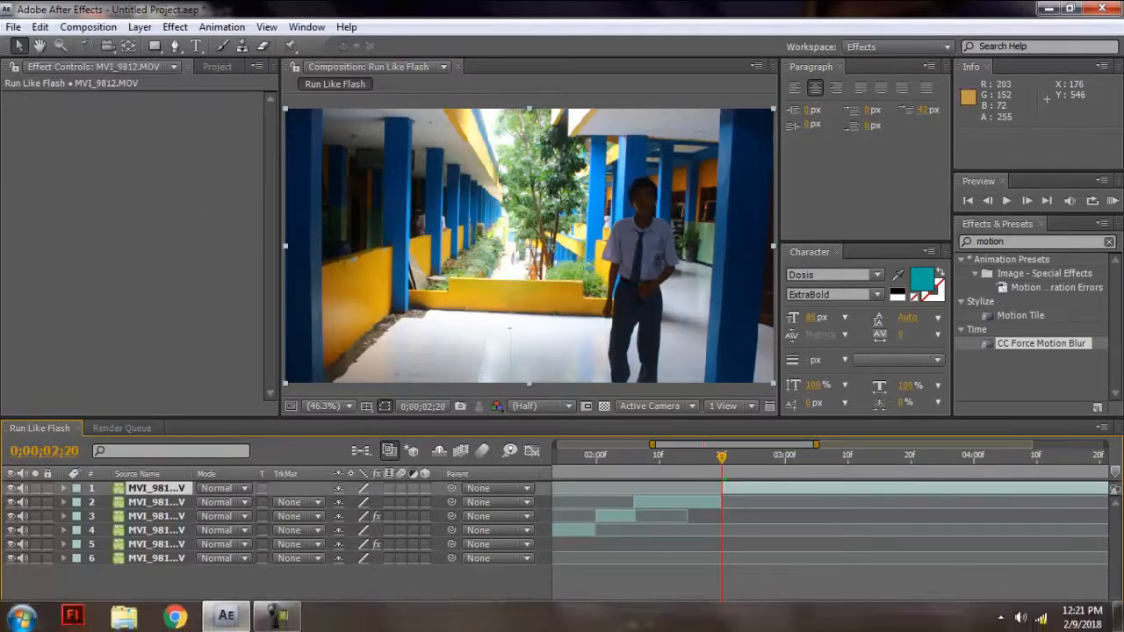
mouse_move(808, 625)
mouse_down()
mouse_move(879, 627)
mouse_move(830, 627)
mouse_up()
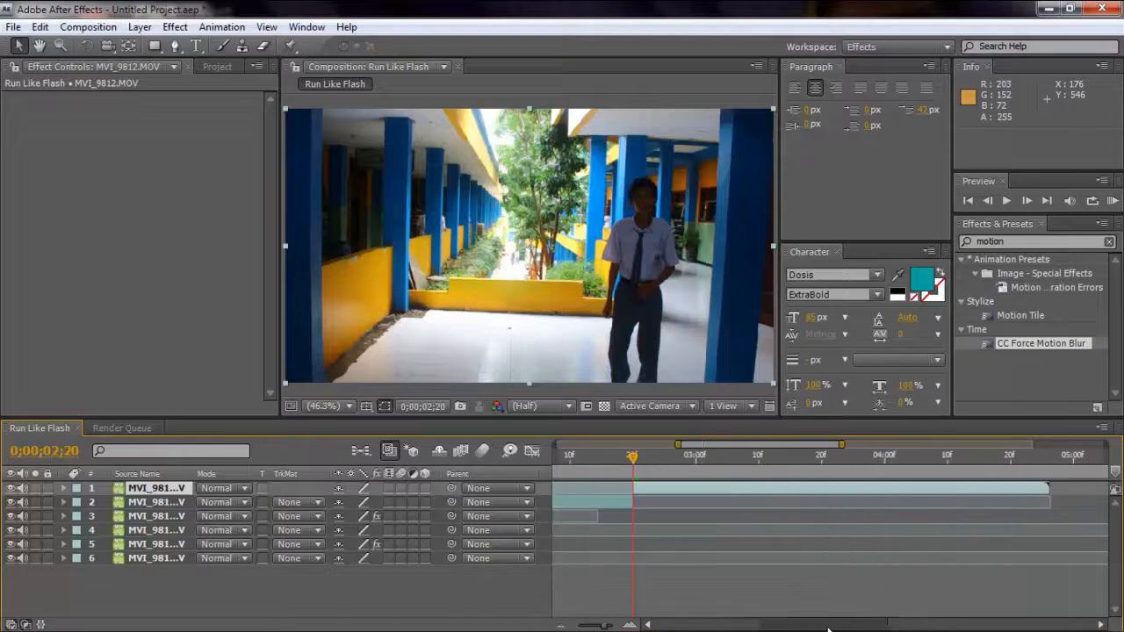
Time-stretch the last segment, starting at 0;00;02;20, to 10% while holding its layer in-point.
drag(650, 470, 763, 496)
right_click(734, 489)
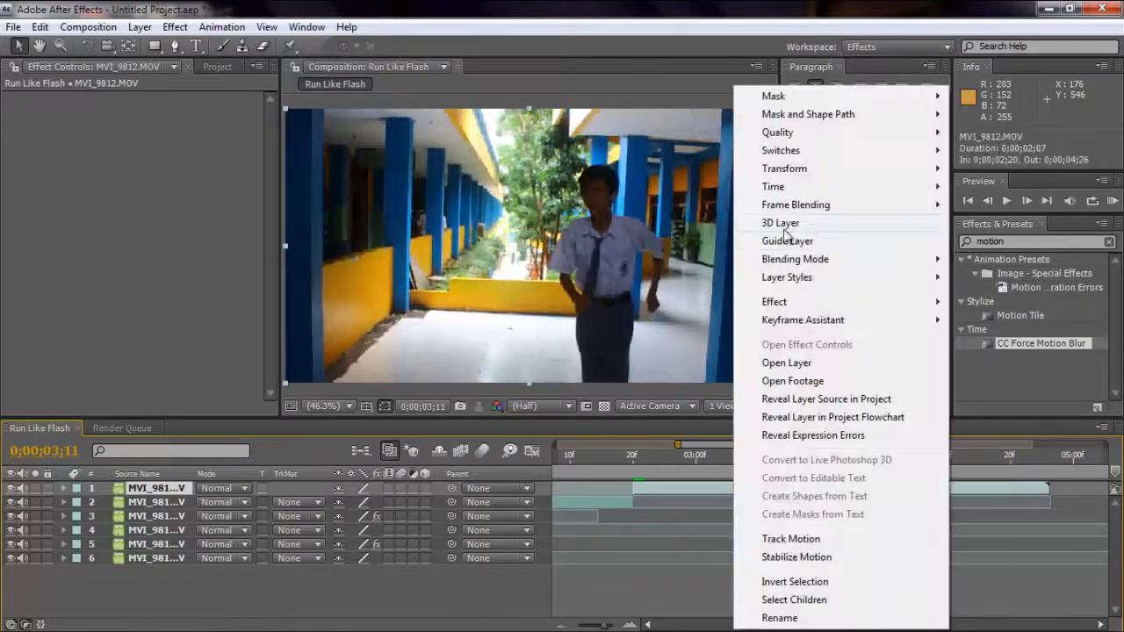
mouse_move(824, 185)
click(677, 223)
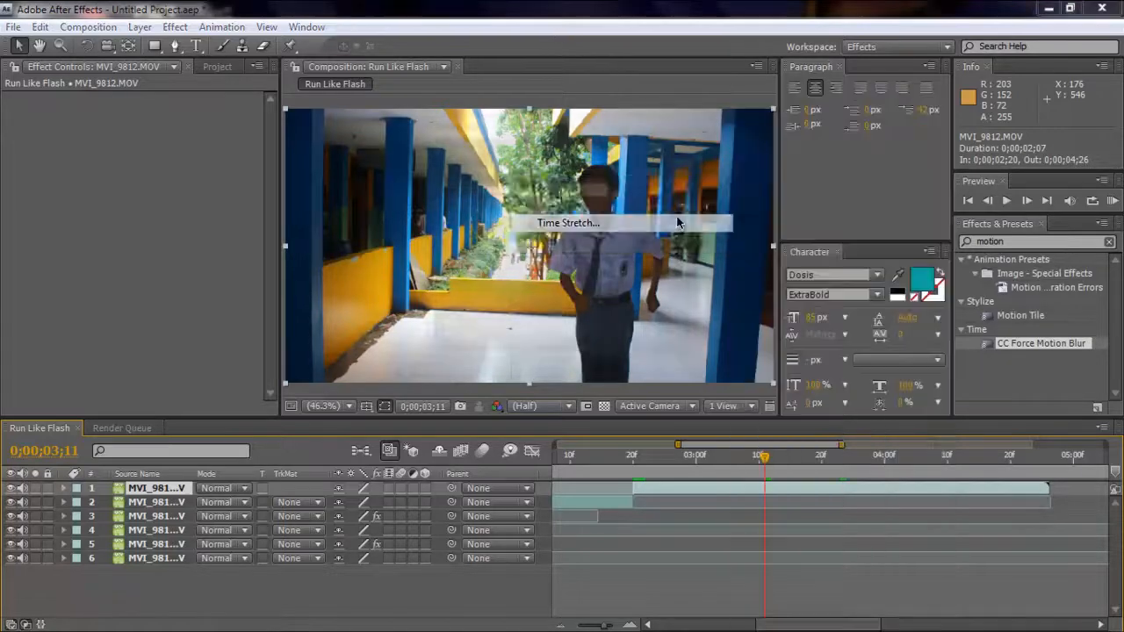
text(10)
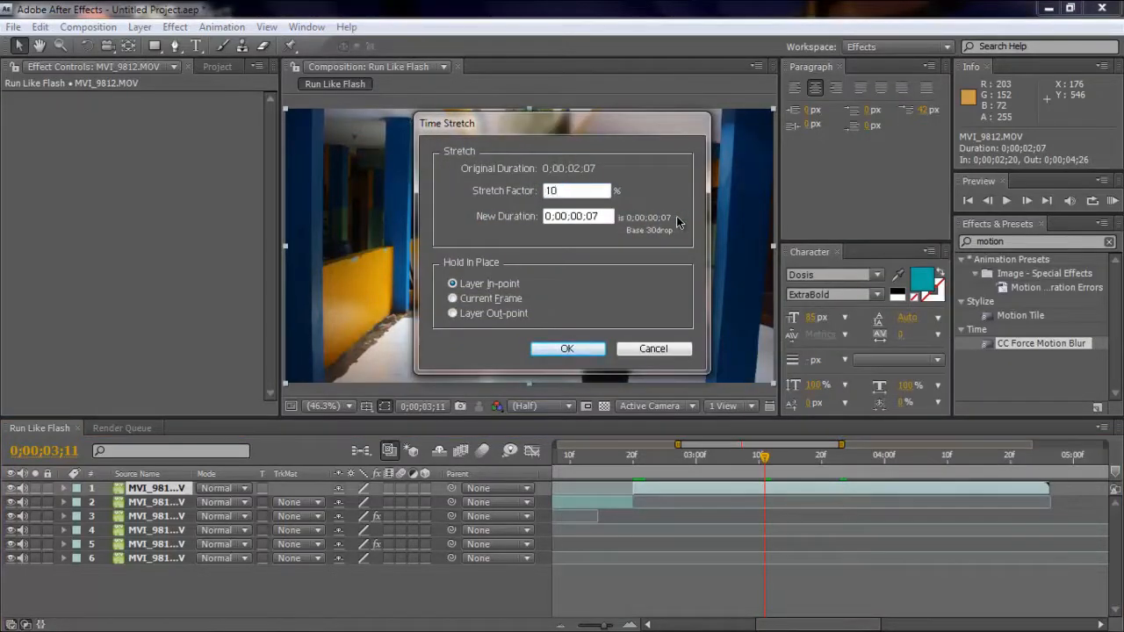
key(Return)
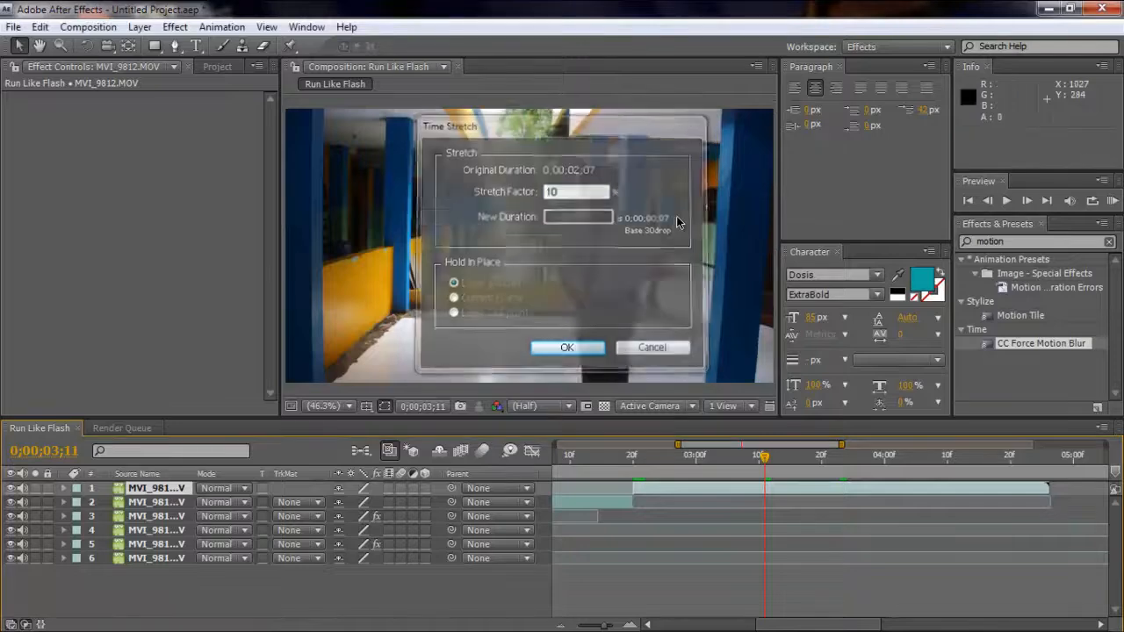
Apply CC Force Motion Blur to the newly shortened third walking segment.
right_click(665, 495)
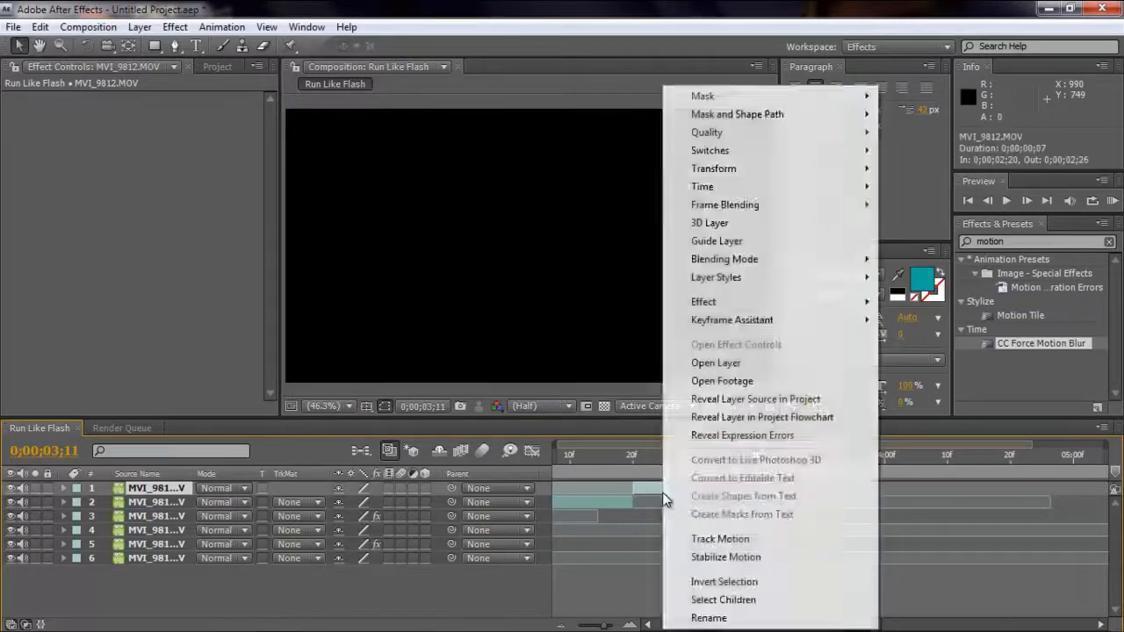
click(1054, 242)
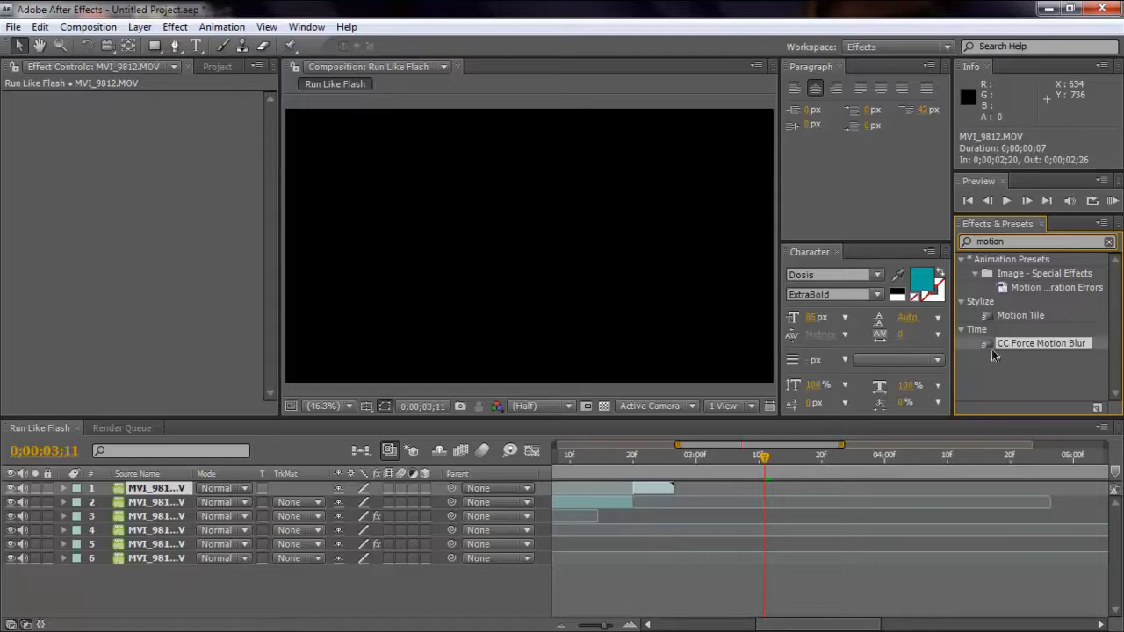
drag(1036, 345, 654, 486)
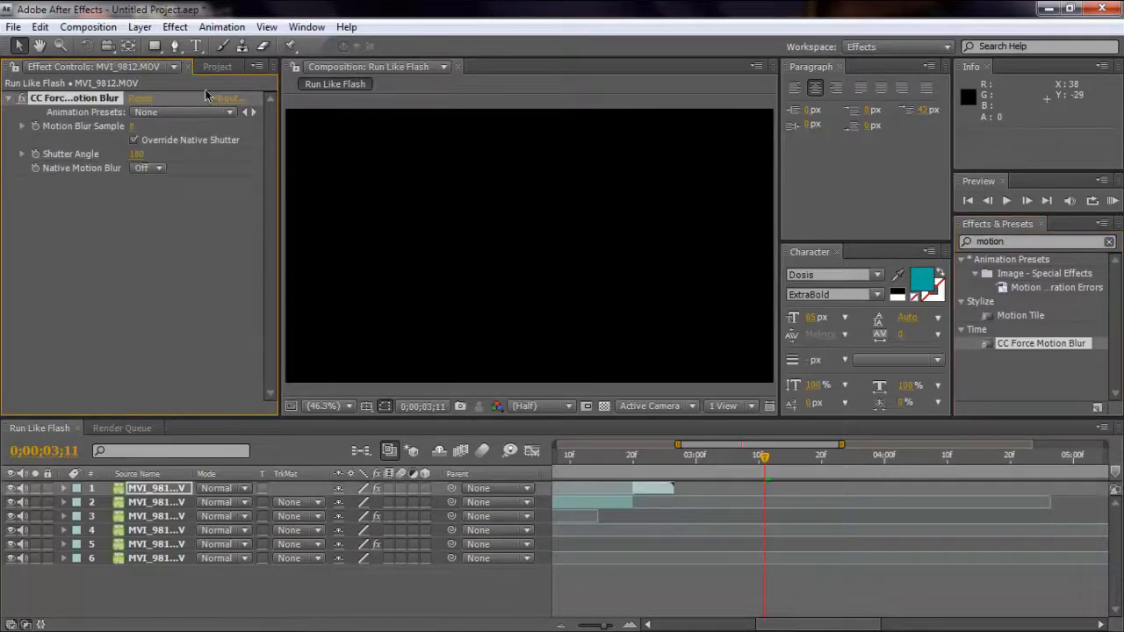
Set the third walking segment's Shutter Angle to 1800 and Motion Blur Samples to 220.
click(141, 154)
text(1800)
key(Return)
click(132, 128)
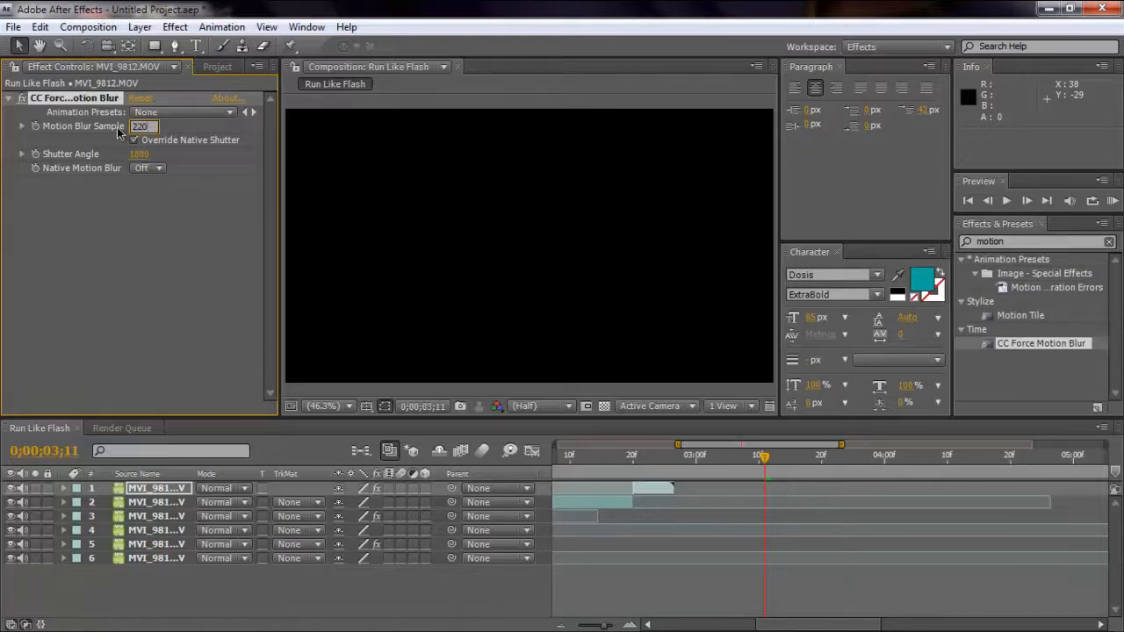
key(Return)
Shorten the work area so it ends at 0;00;04;13, past the last clip segment.
drag(812, 625, 720, 629)
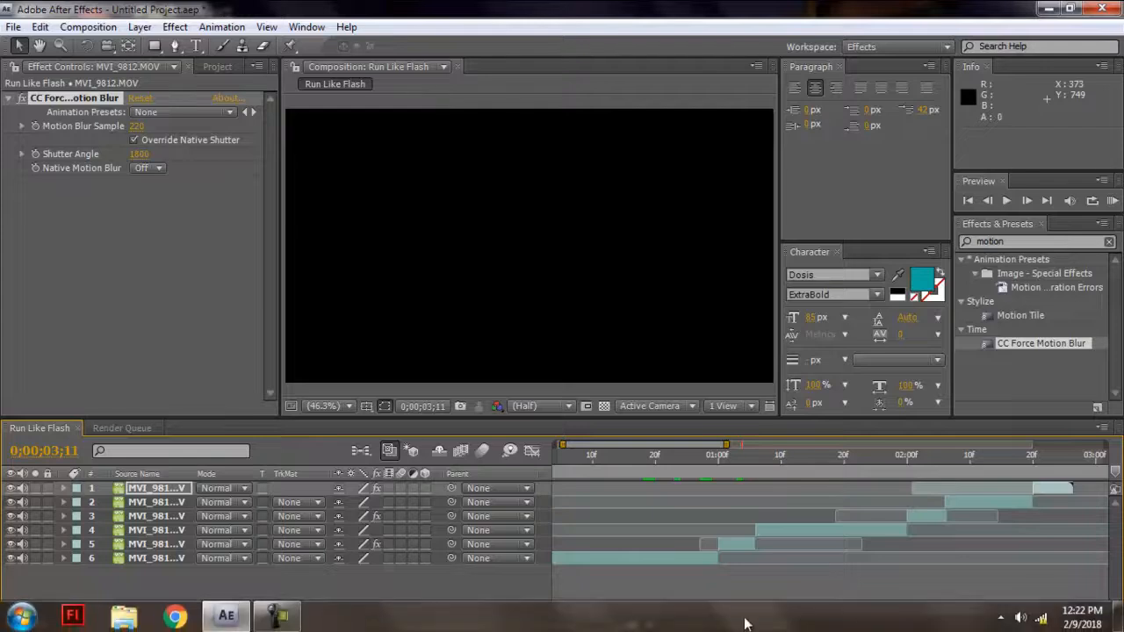
drag(740, 627, 683, 627)
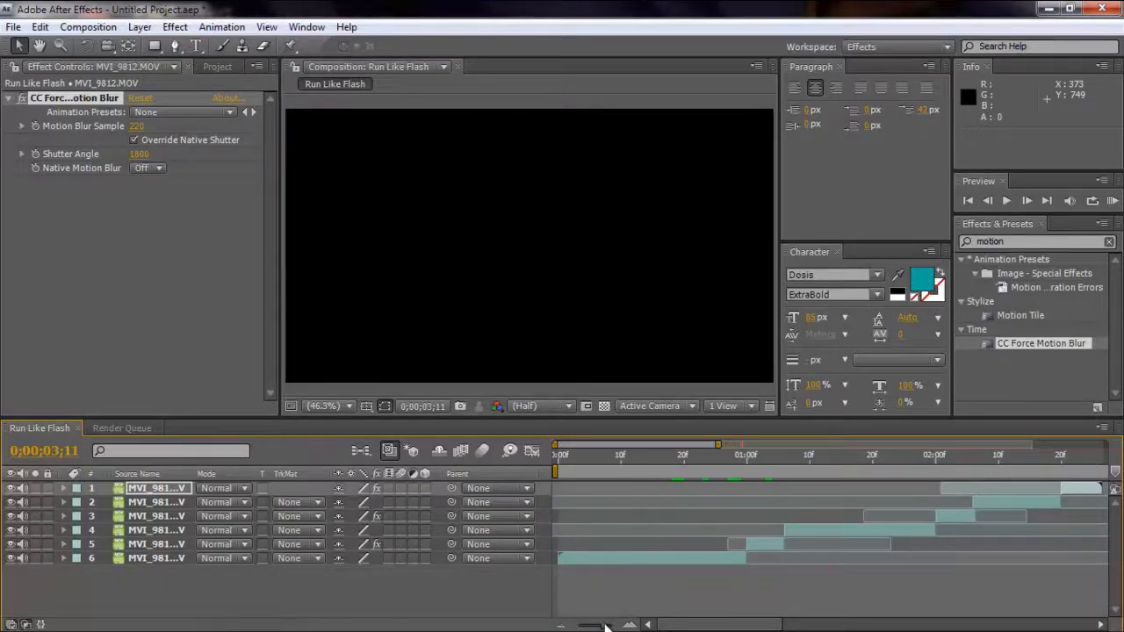
drag(605, 625, 589, 626)
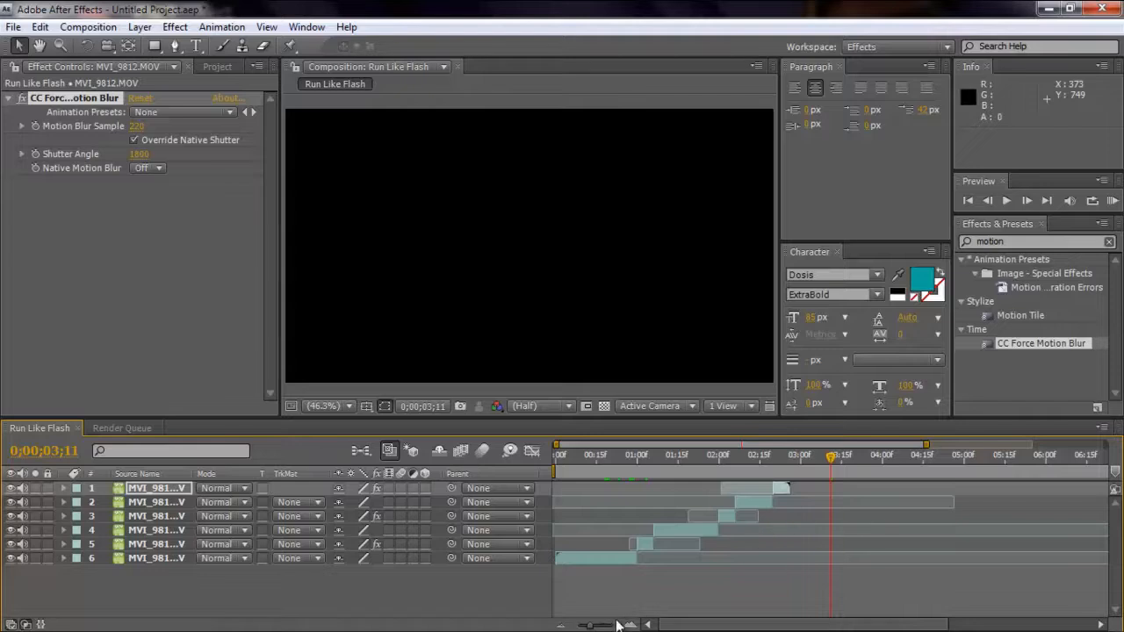
drag(716, 624, 881, 622)
drag(996, 470, 925, 526)
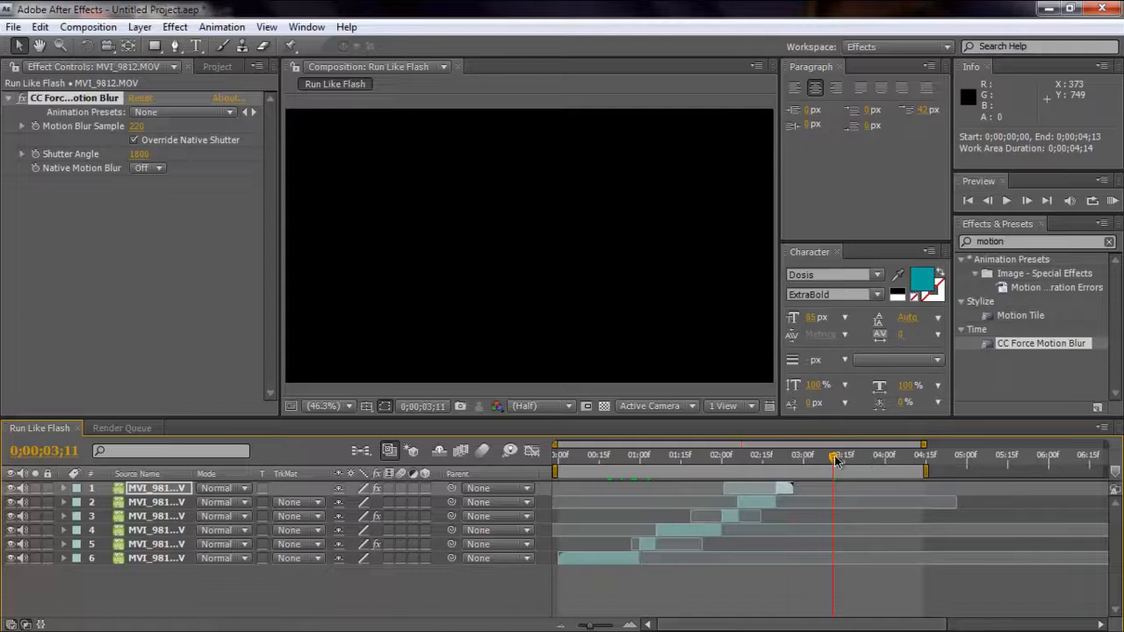
Return to the start of the composition and enable motion blur for the composition and all six clip layers.
drag(834, 458, 718, 458)
key(Home)
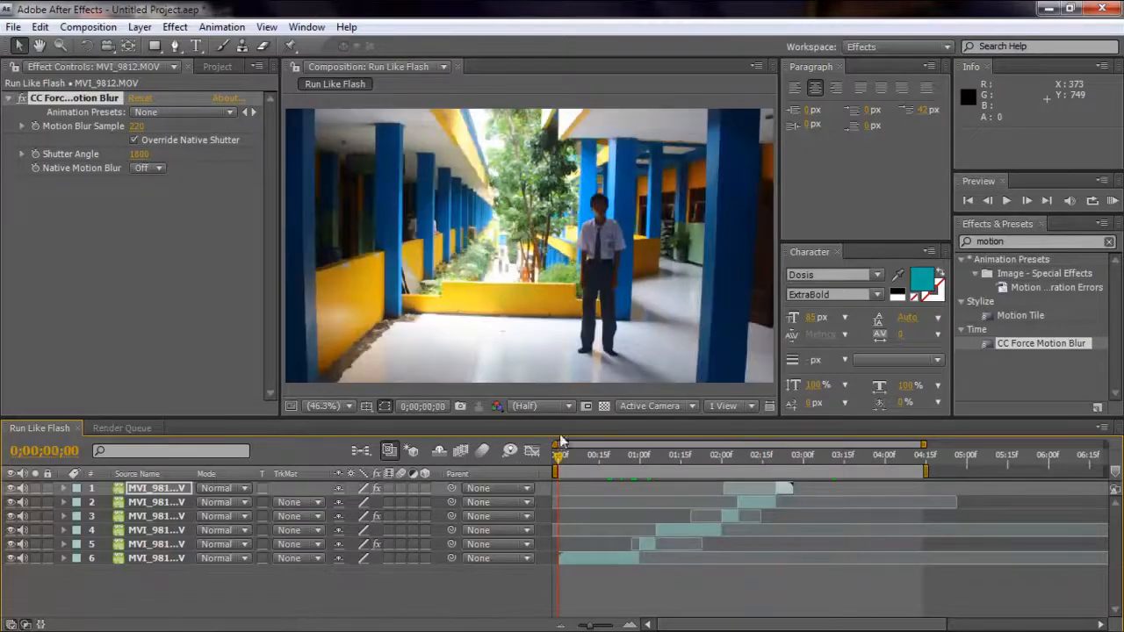
click(483, 451)
click(161, 488)
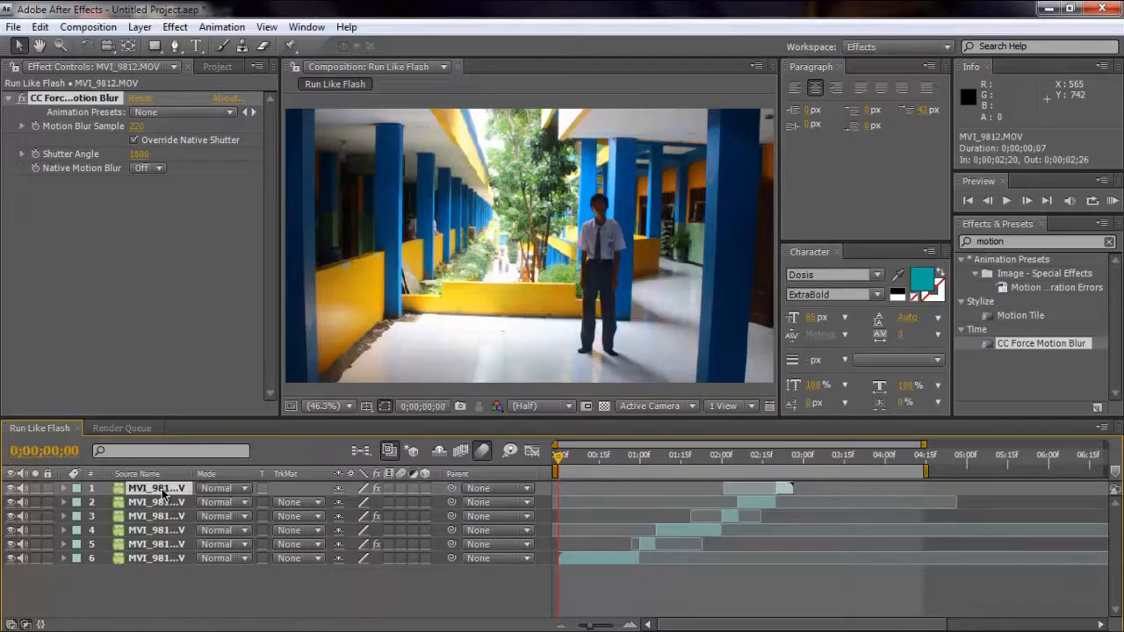
shift+click(159, 557)
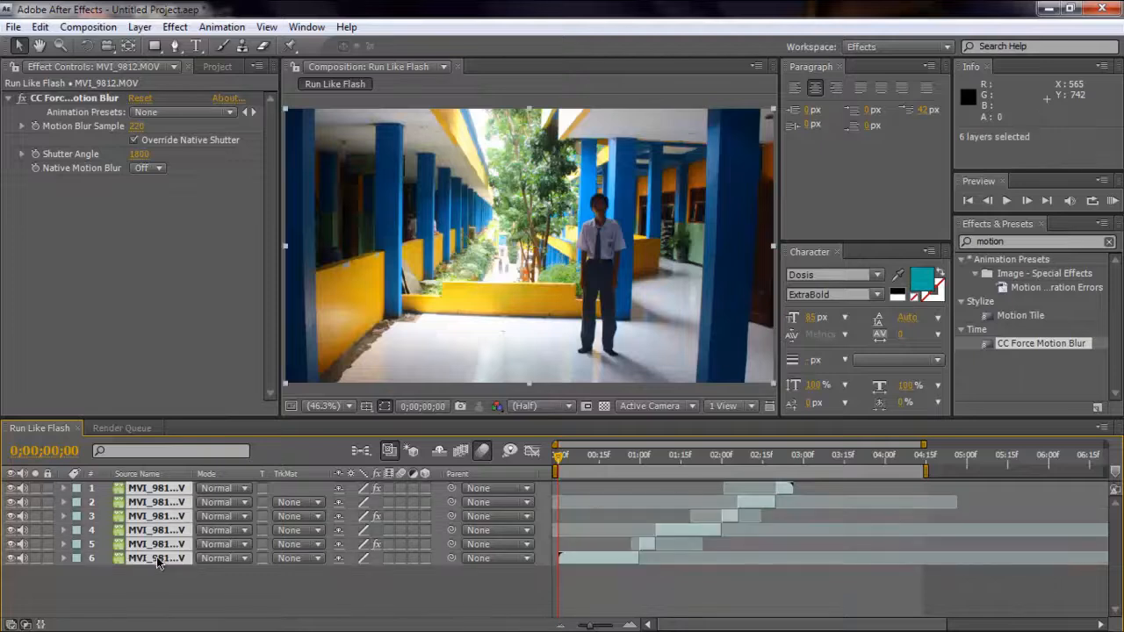
click(400, 492)
Play a RAM preview of the work area to check the speed effect, and return to the first frame.
click(969, 200)
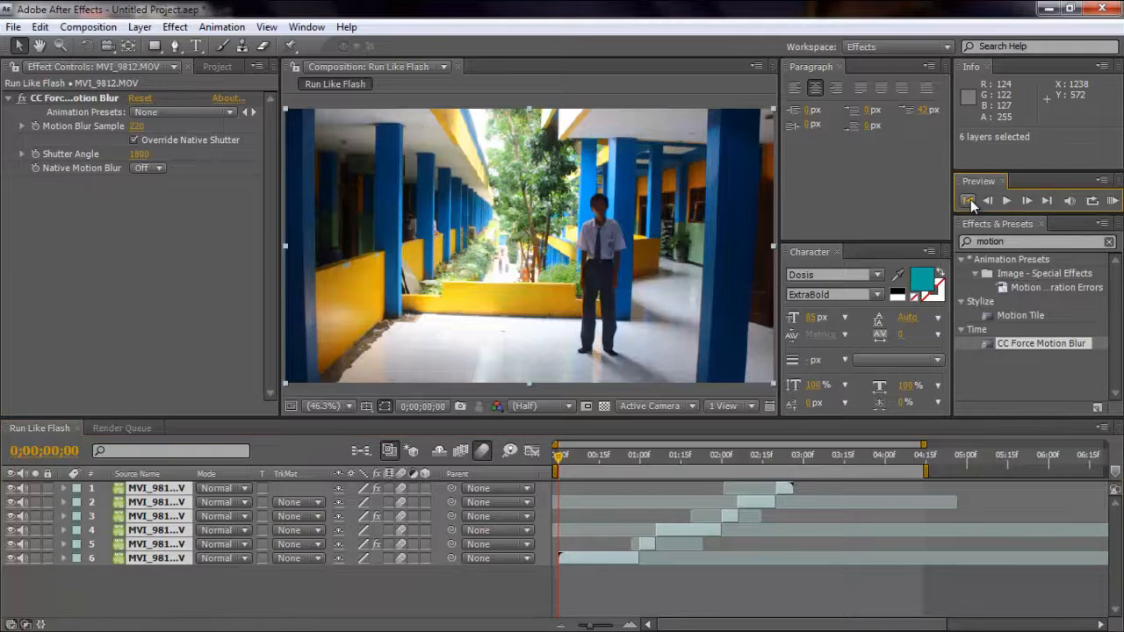
click(1112, 202)
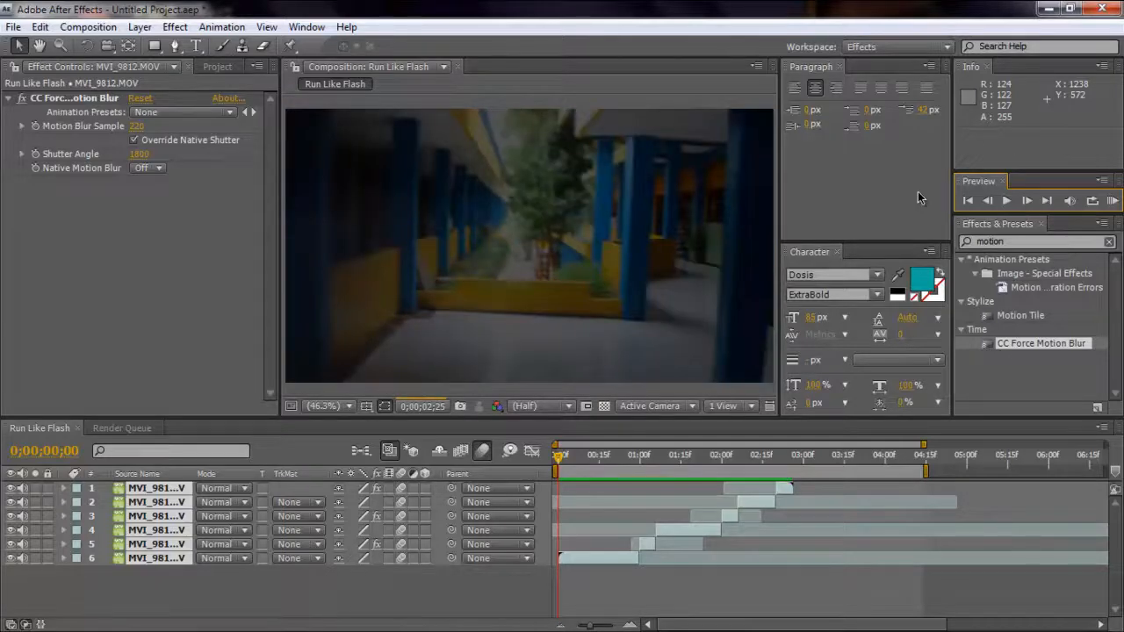
click(974, 202)
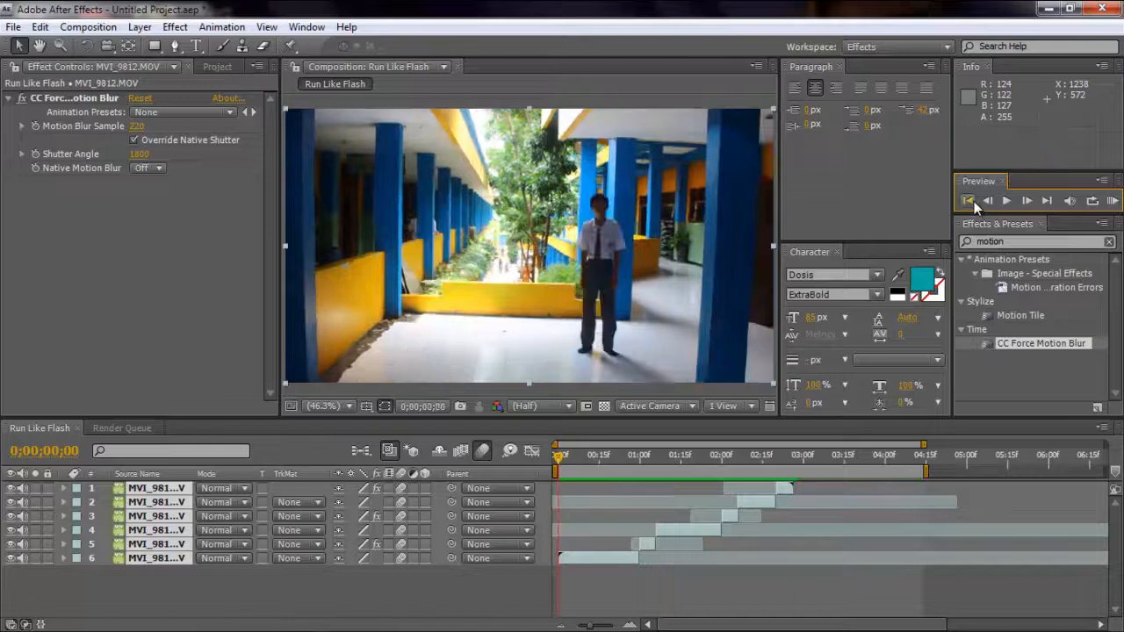
Mute the audio of all six clip layers and deselect them.
click(23, 489)
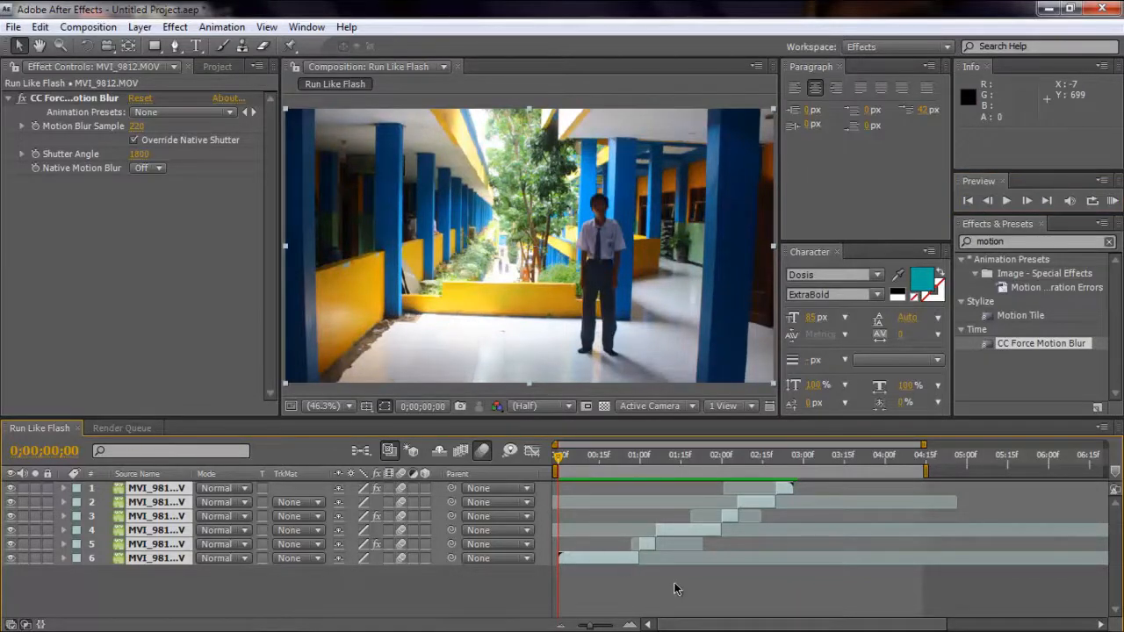
click(319, 578)
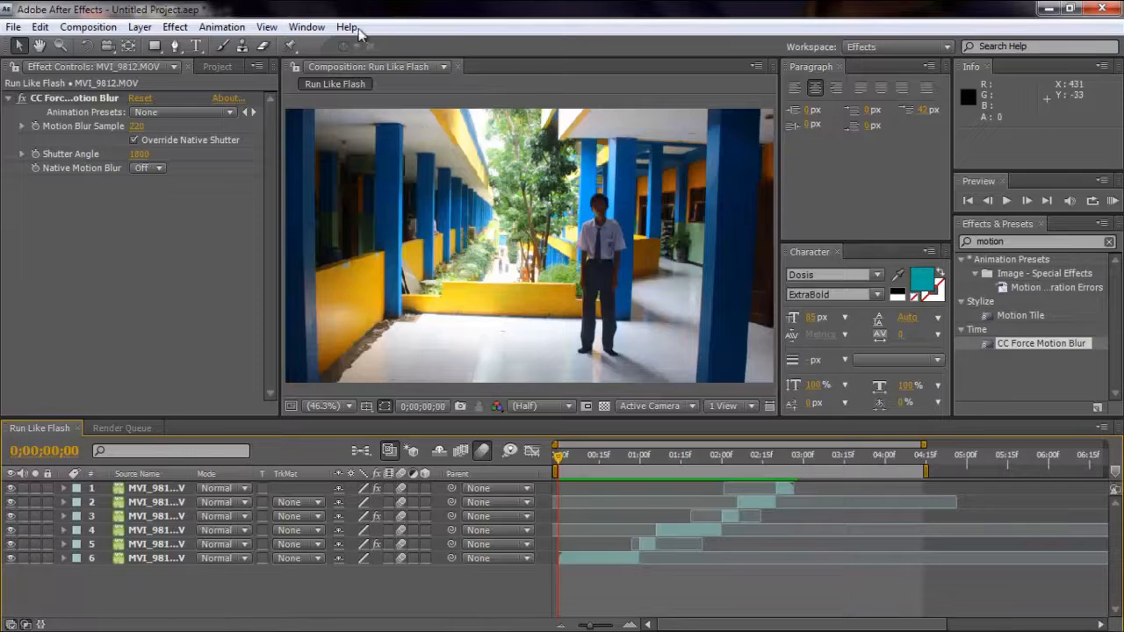
Create a 1280 × 720 px black solid named Black Solid 1 and place it beneath all the clip layers.
click(143, 27)
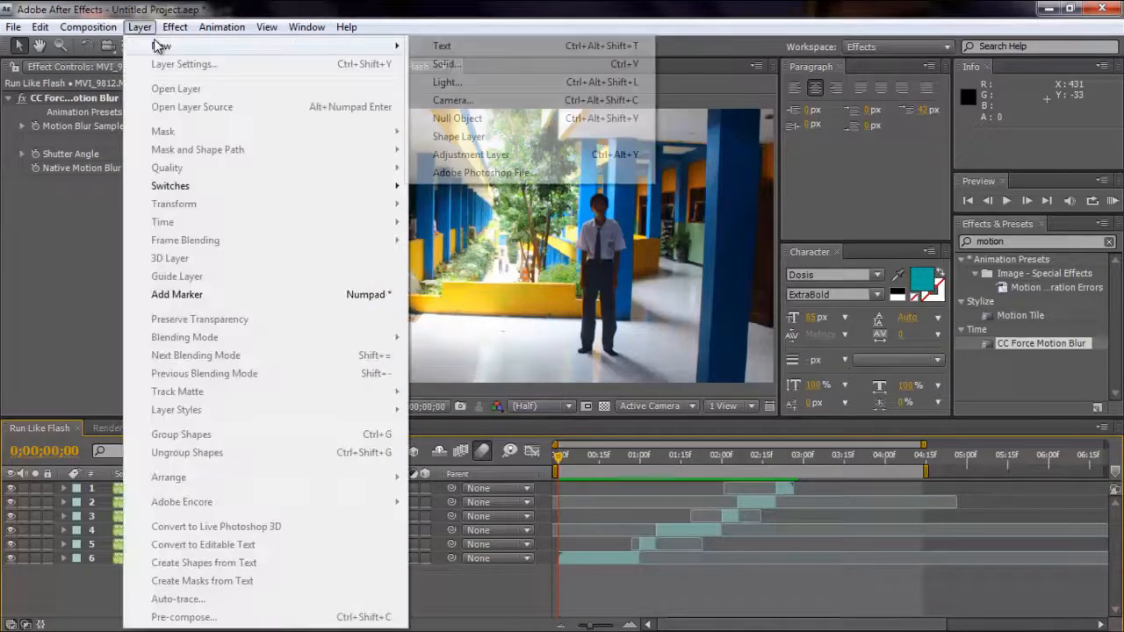
click(140, 27)
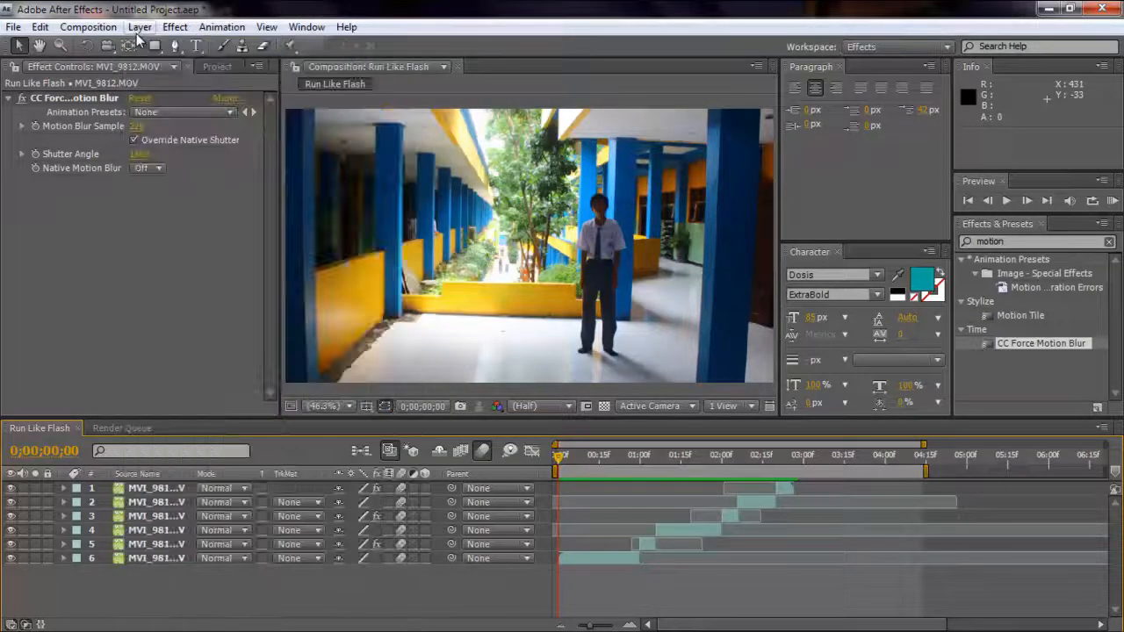
click(140, 27)
mouse_move(372, 44)
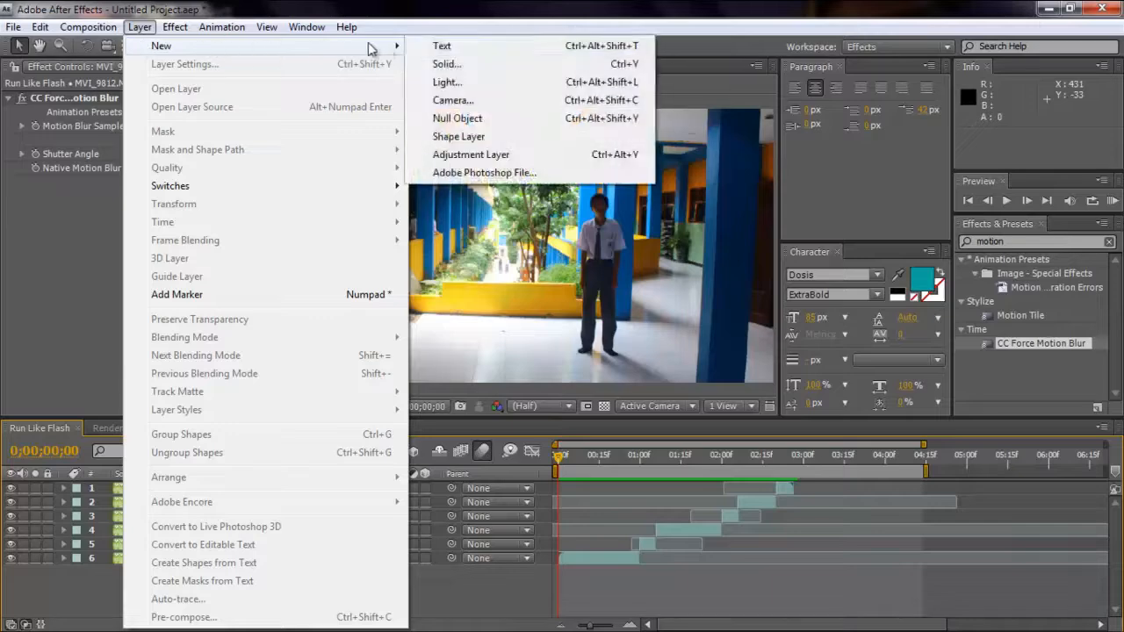
click(449, 63)
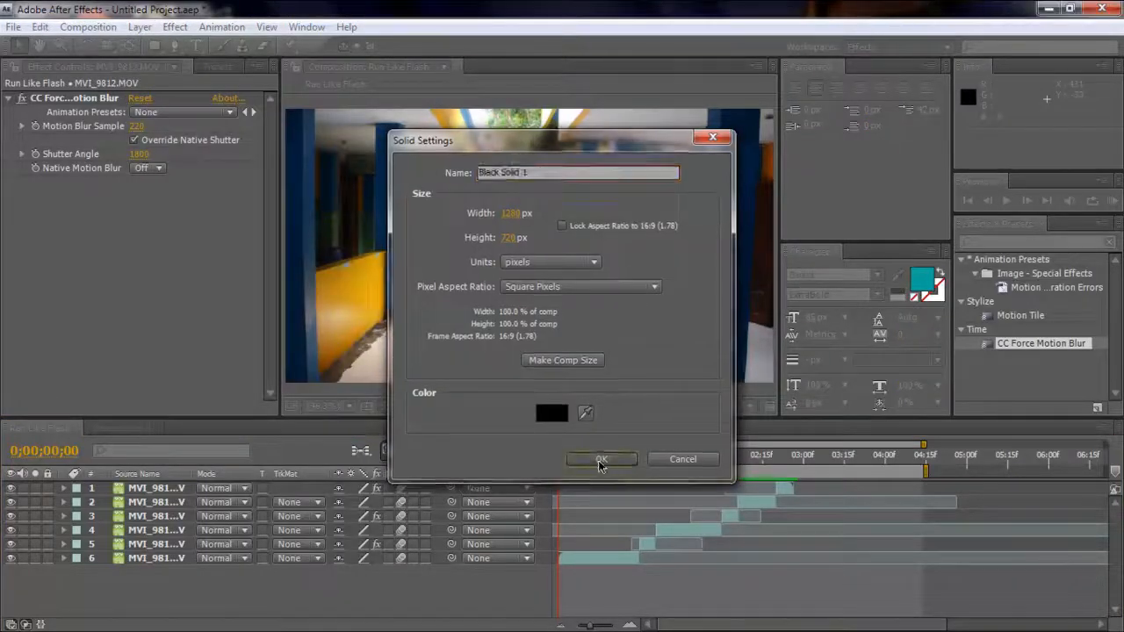
click(601, 460)
drag(150, 494, 140, 581)
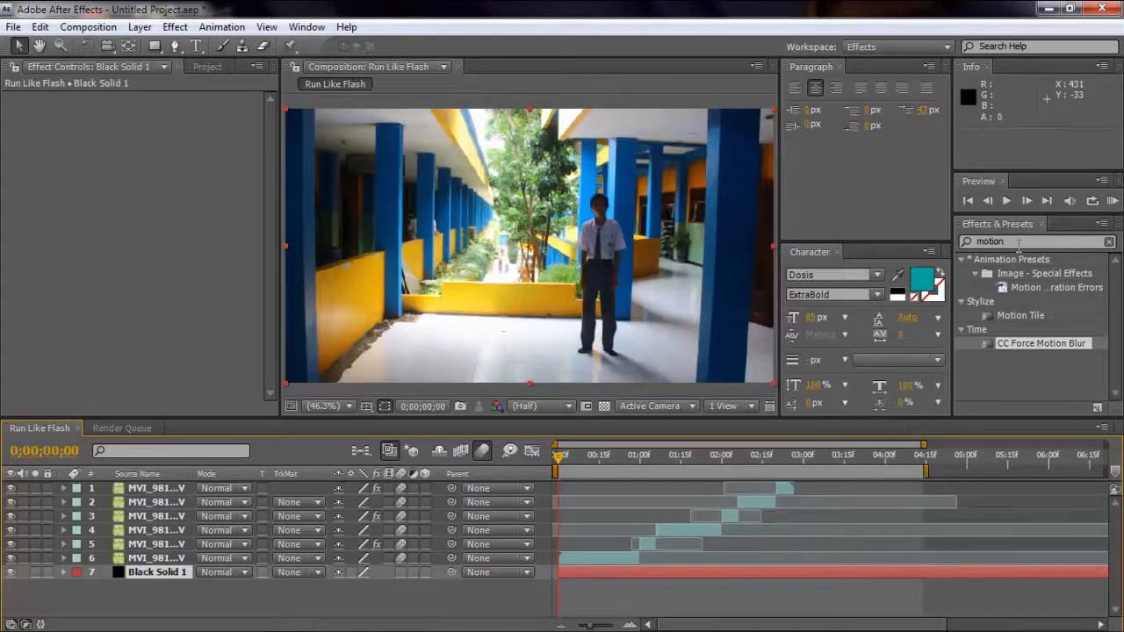
RAM-preview the composition with the black solid background, and stop back at the first frame.
click(1112, 201)
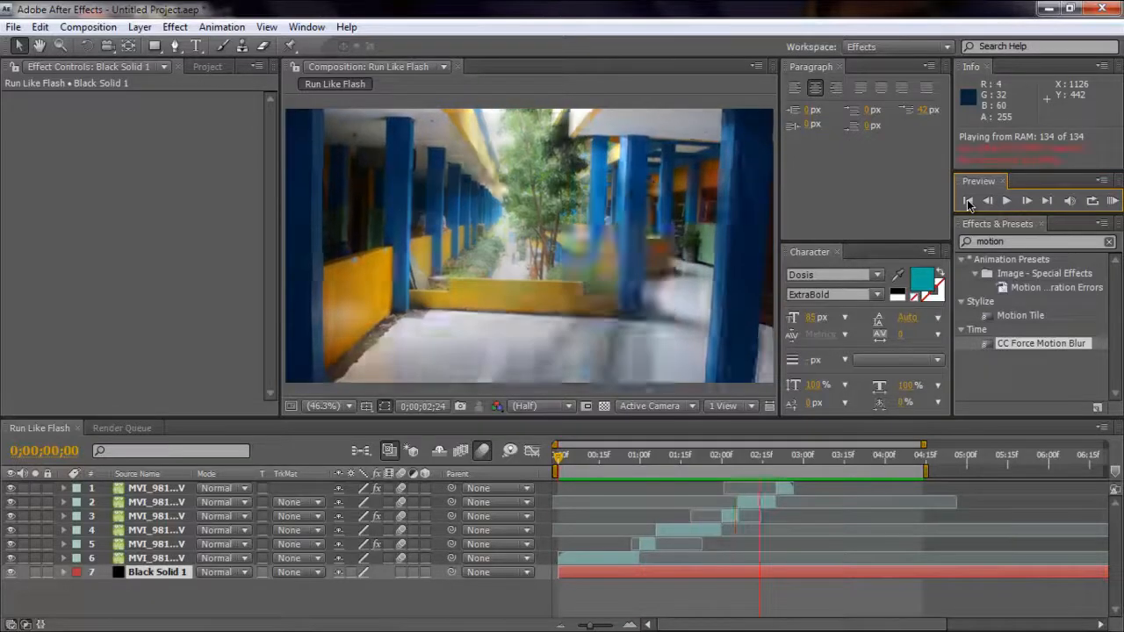
click(969, 202)
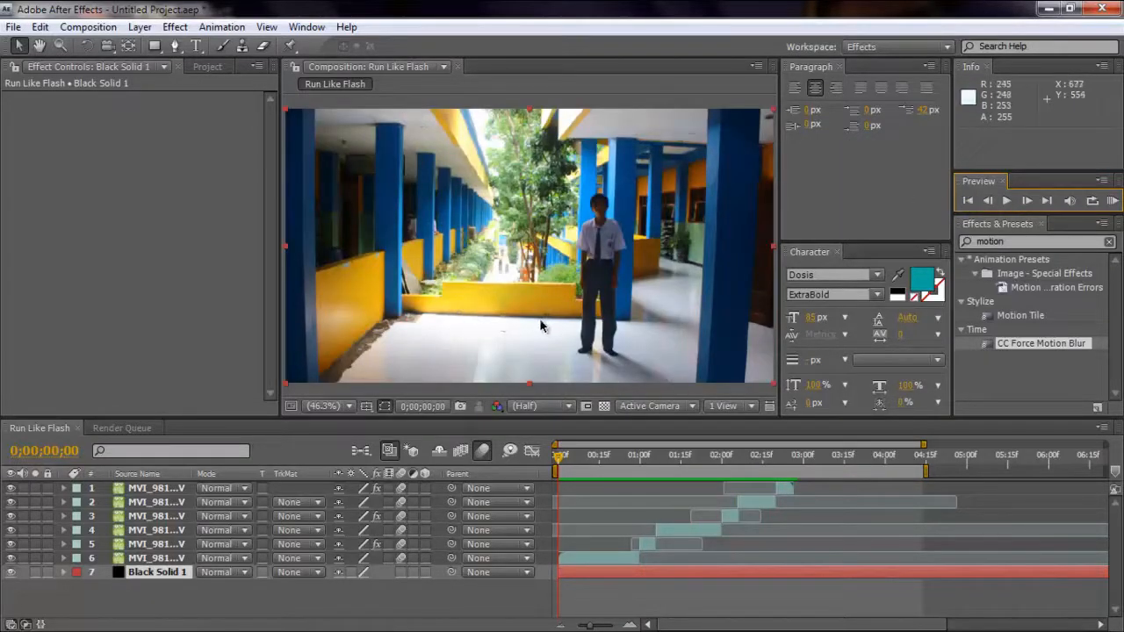
click(460, 393)
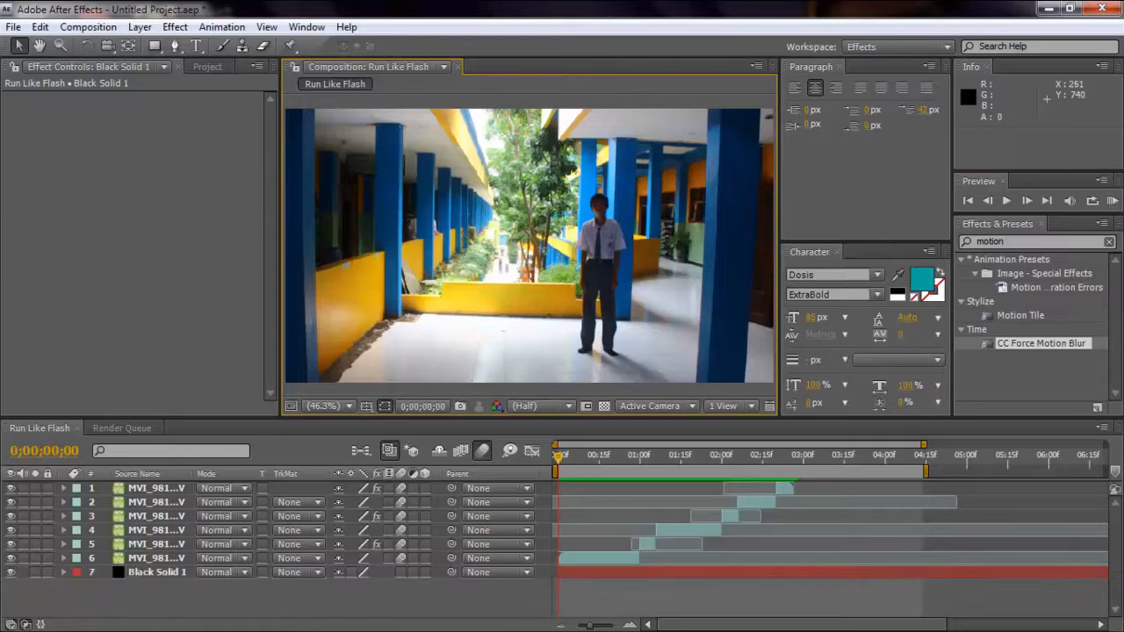
Switch to the desktop, watch the Run Like Flash video in an enlarged player window, and return to After Effects.
mouse_move(187, 628)
click(226, 616)
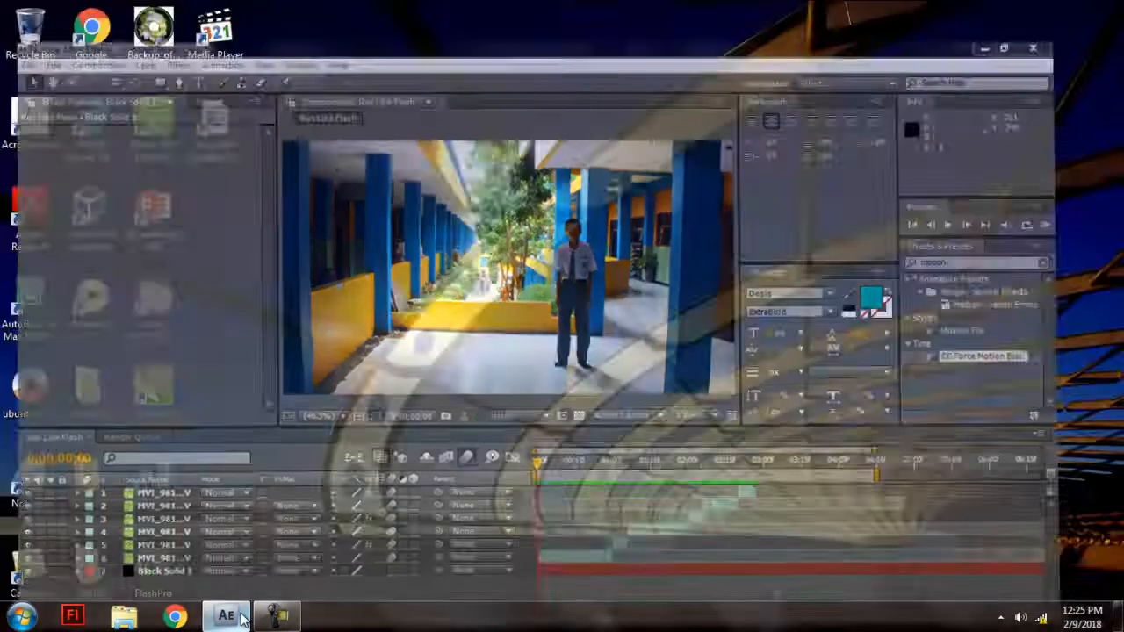
click(241, 154)
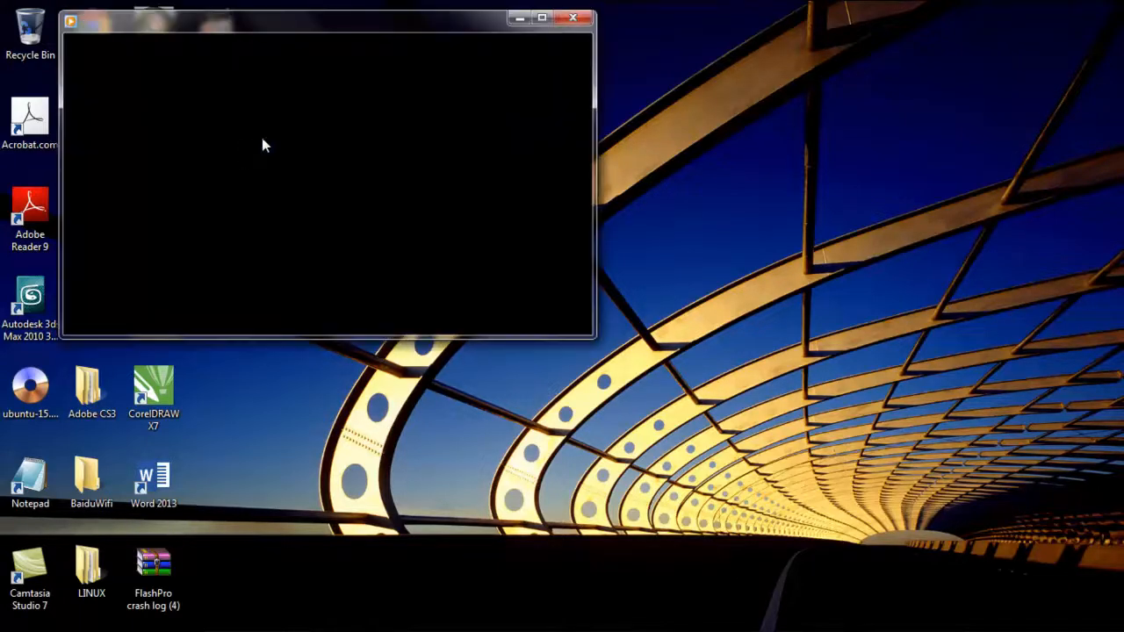
double_click(538, 17)
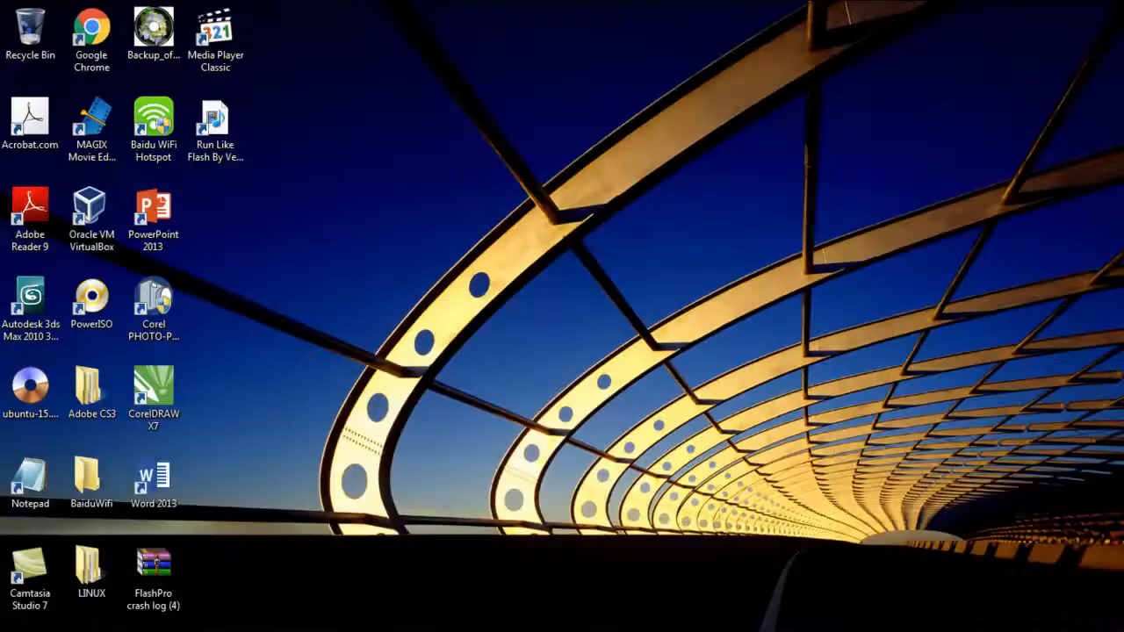
click(226, 618)
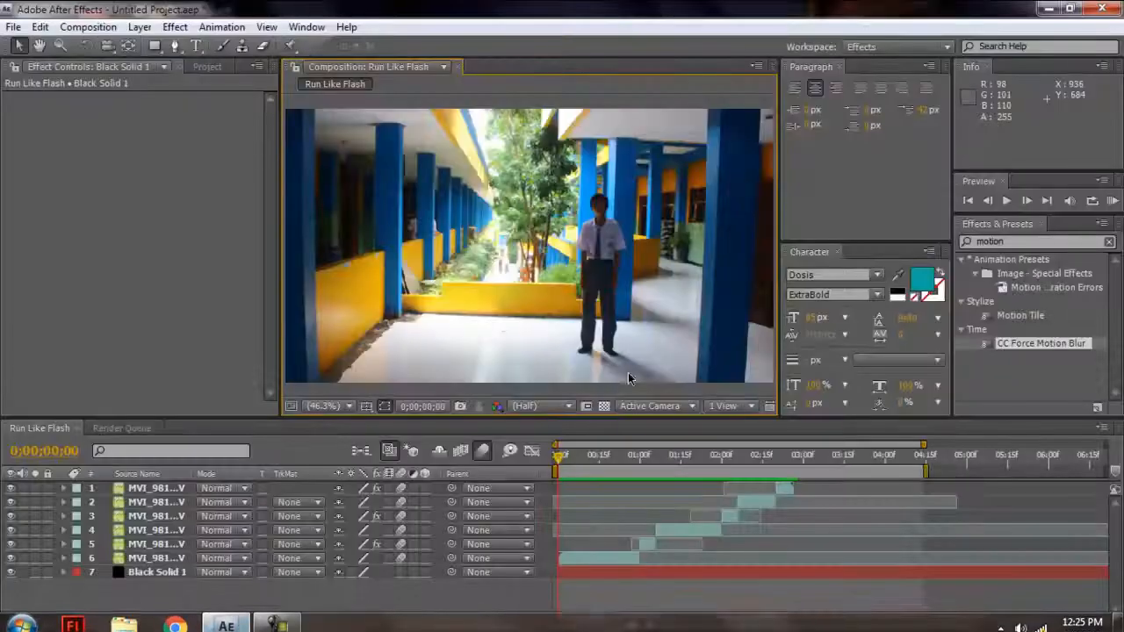